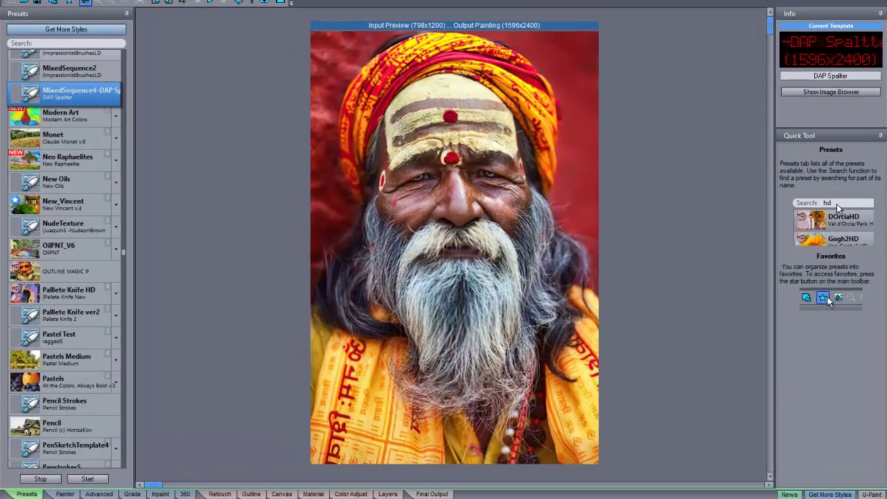
Start a blank new Normal Color Painting template in the Template Editor.
click(195, 1)
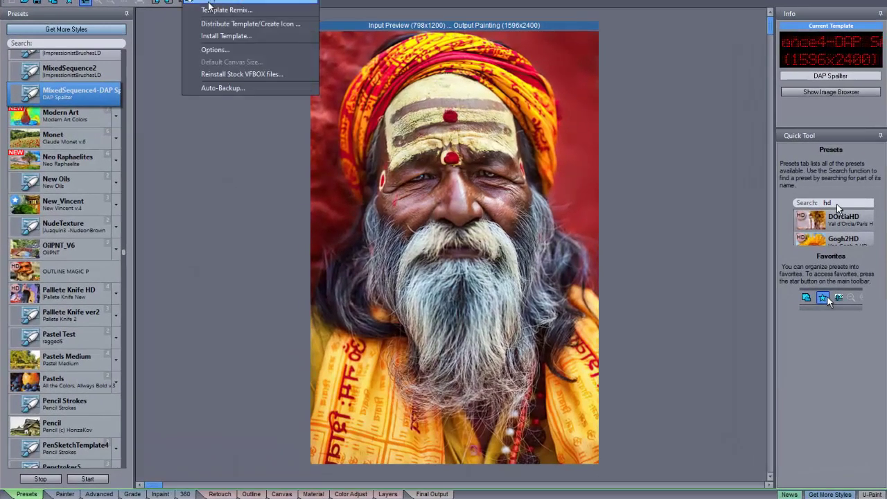
key(Escape)
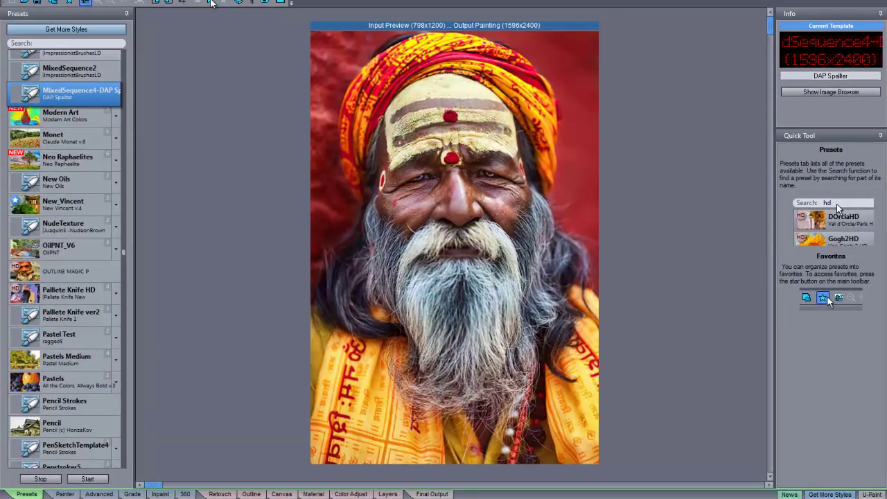
click(211, 4)
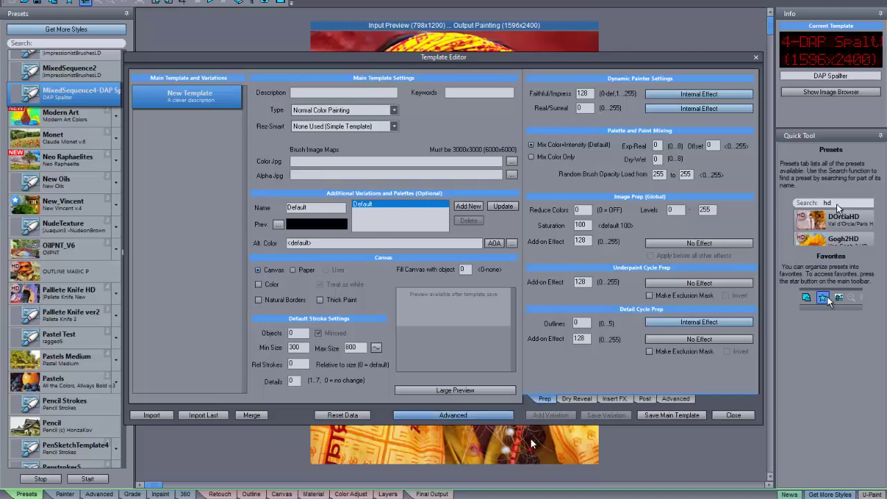
Show the new template's Dry Reveal settings (Only If Mask, Detail 6).
click(572, 397)
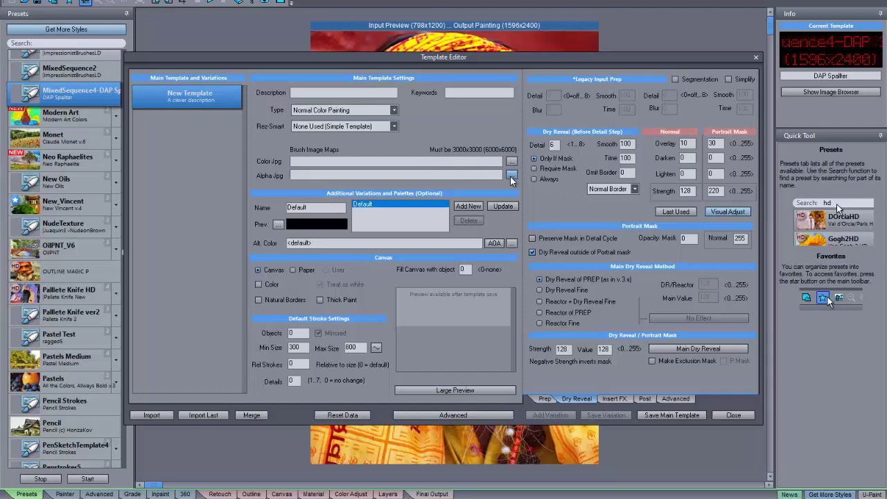
Set the Color Jpg brush map to Ballet Dancers.jpg from the DAP colors folder.
click(512, 163)
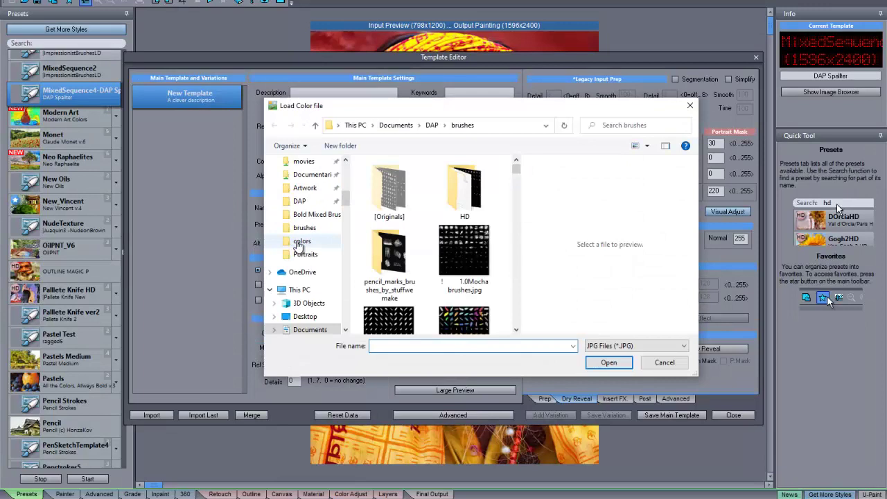
click(299, 244)
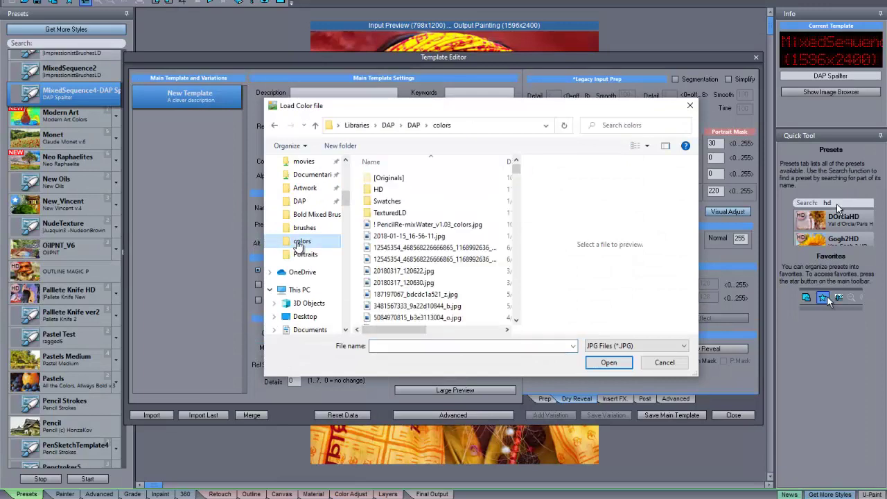
click(636, 147)
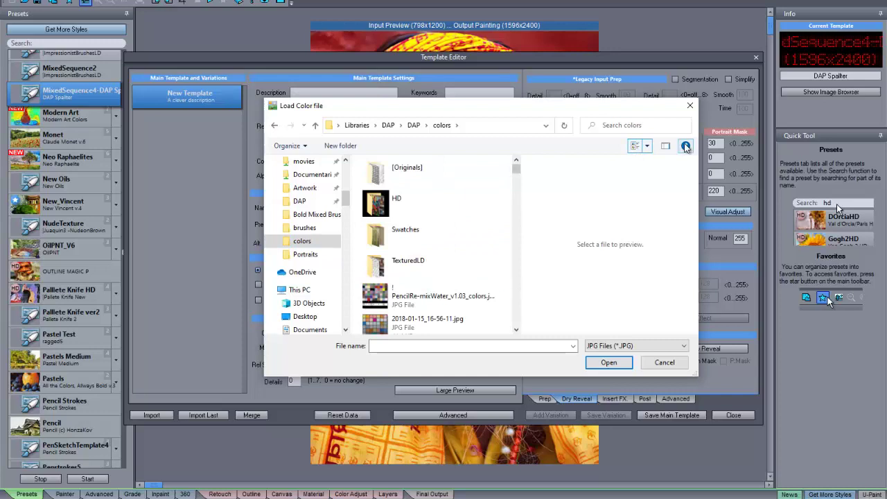
click(647, 146)
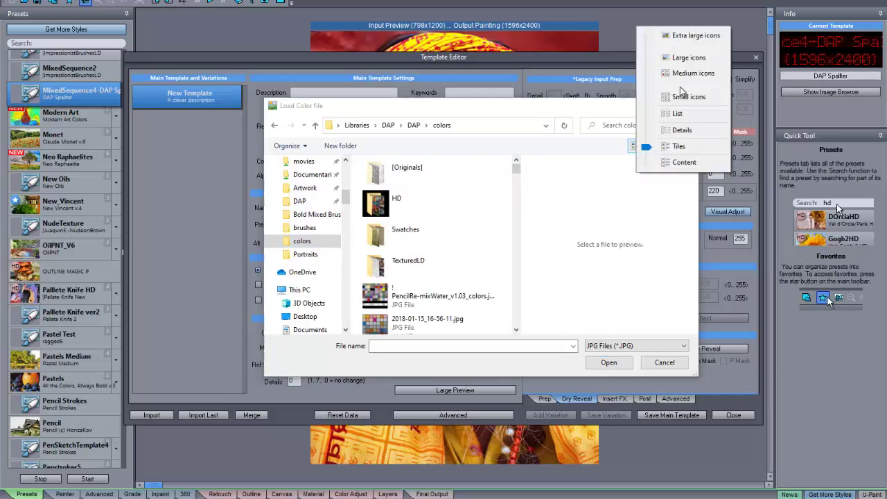
click(689, 58)
scroll(466, 256, down, 3)
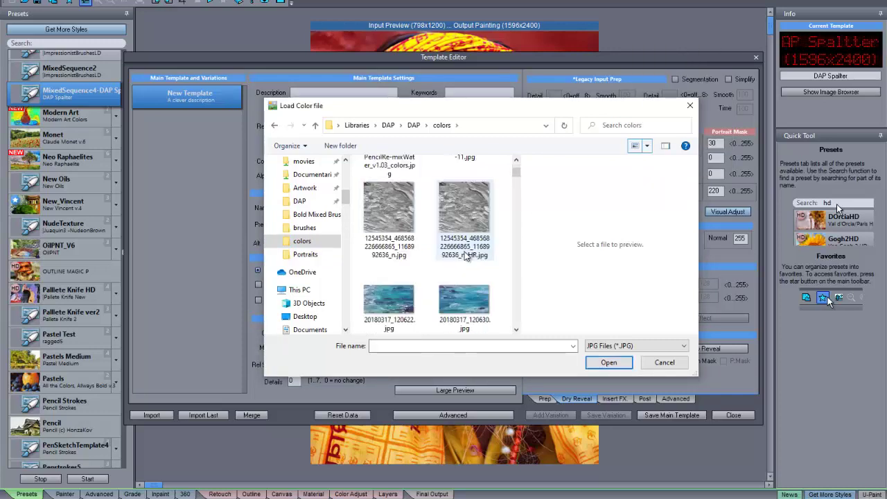
scroll(466, 257, down, 8)
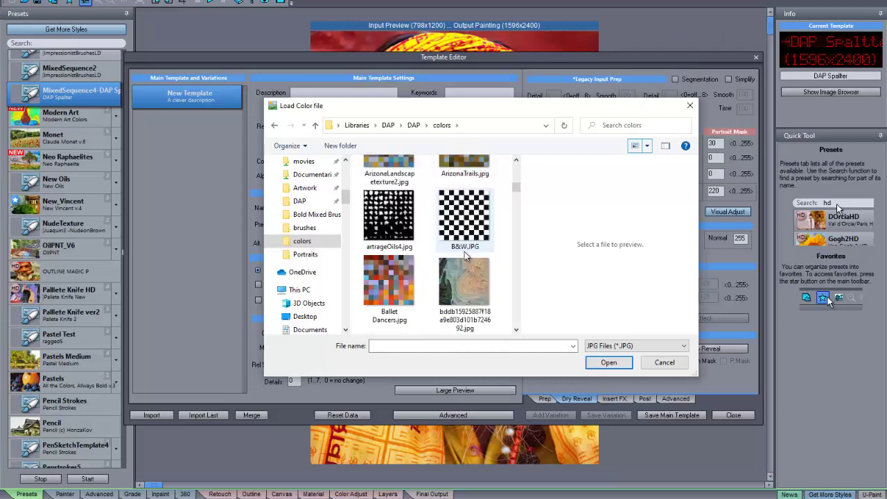
scroll(466, 256, down, 1)
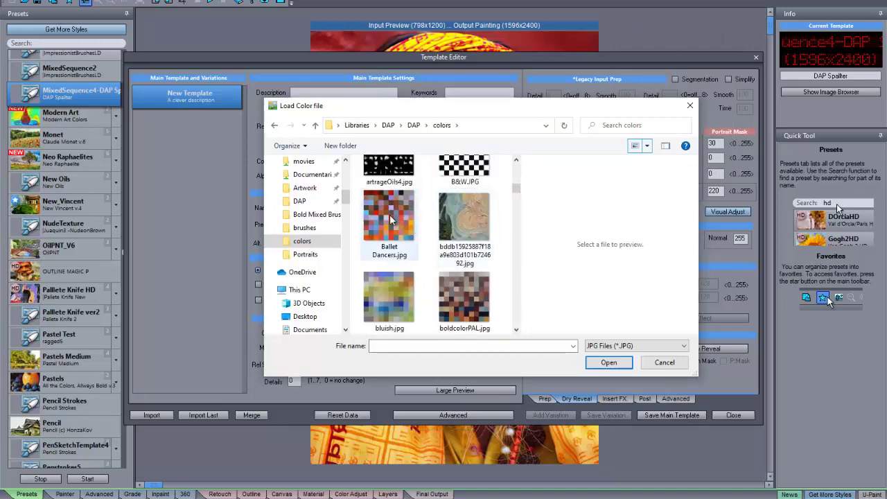
click(407, 236)
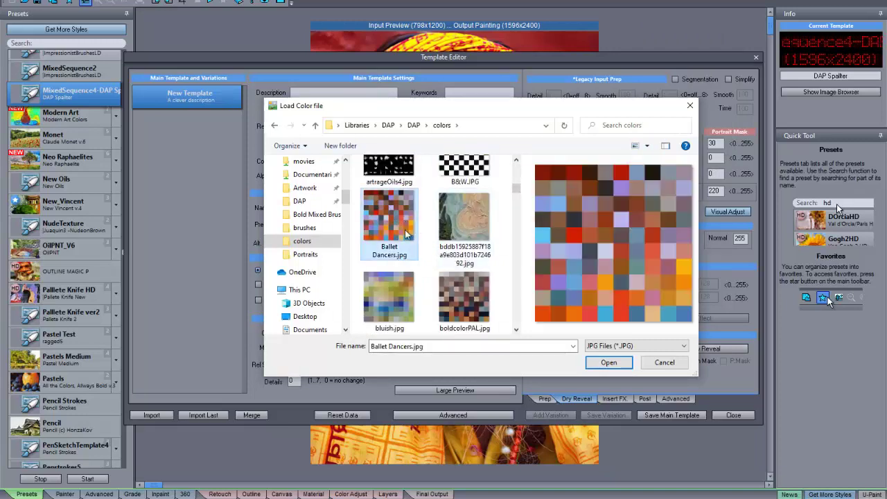
click(607, 363)
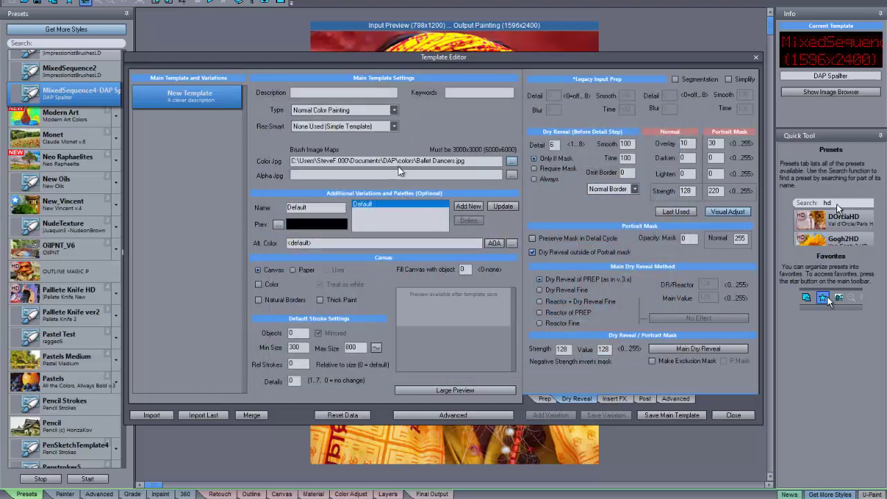
Set the Alpha Jpg brush map to Impressionist BrushesLD.JPG from the brushes folder.
click(512, 175)
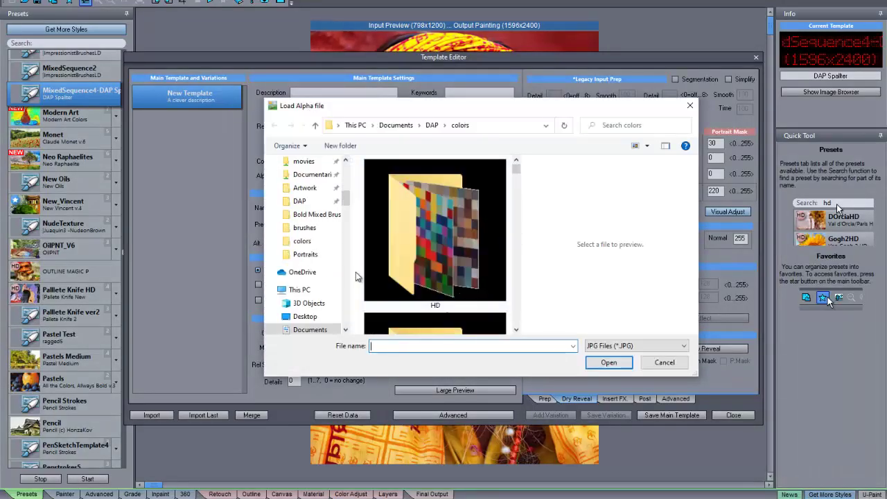
click(298, 228)
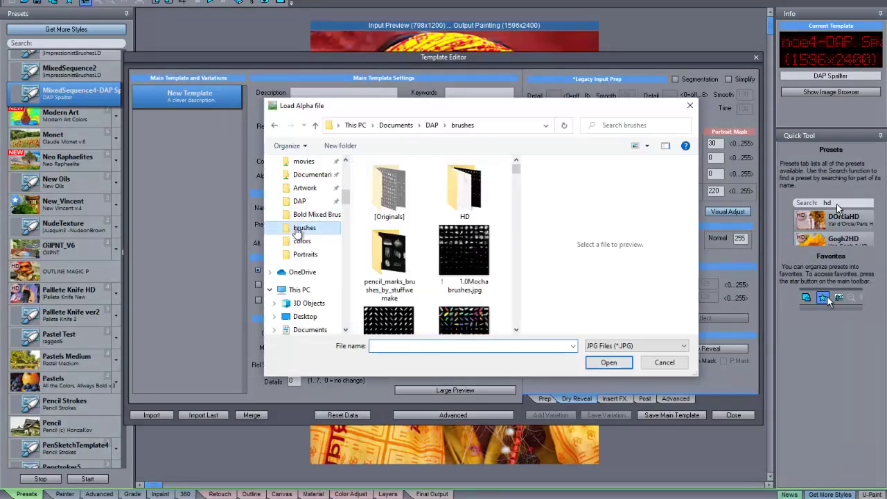
click(377, 345)
text(im)
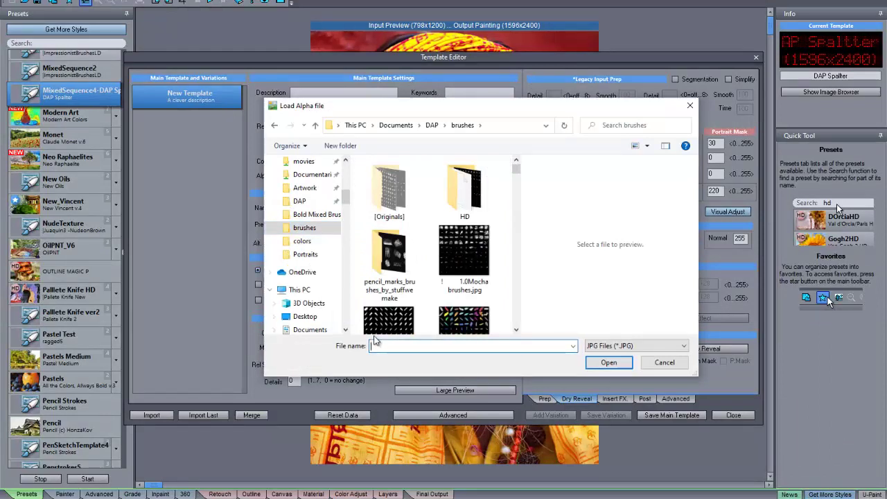
text(press)
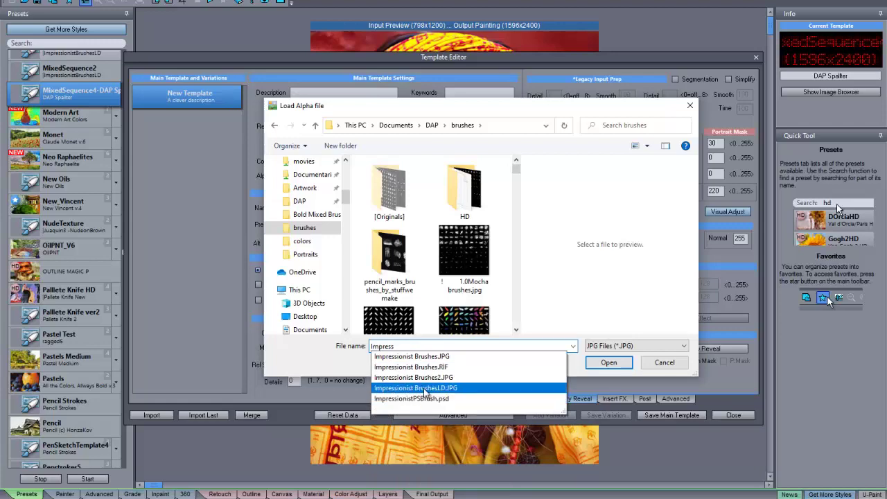
click(419, 387)
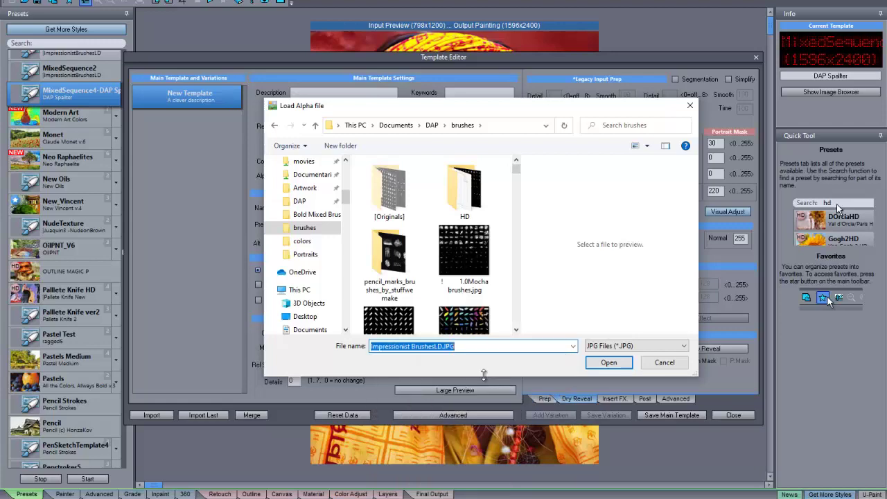
click(603, 363)
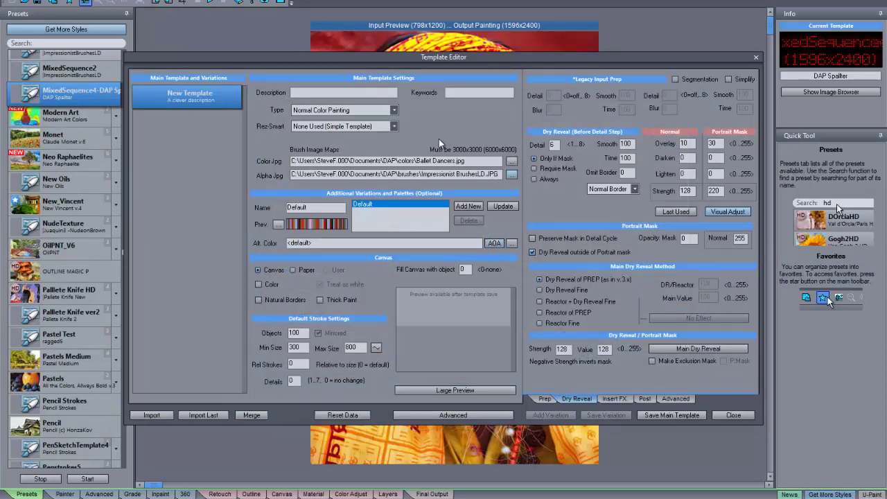
Save the colour-and-brush template as the user preset 'TestSequence'.
click(662, 415)
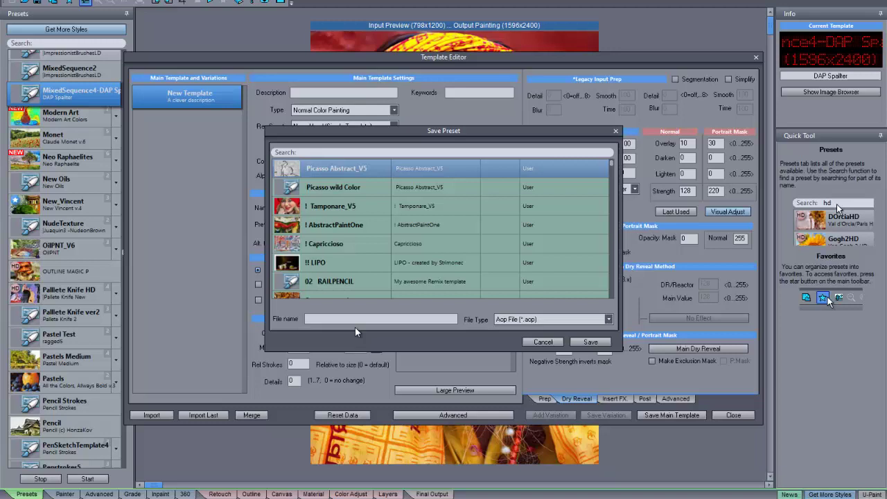
text(Te)
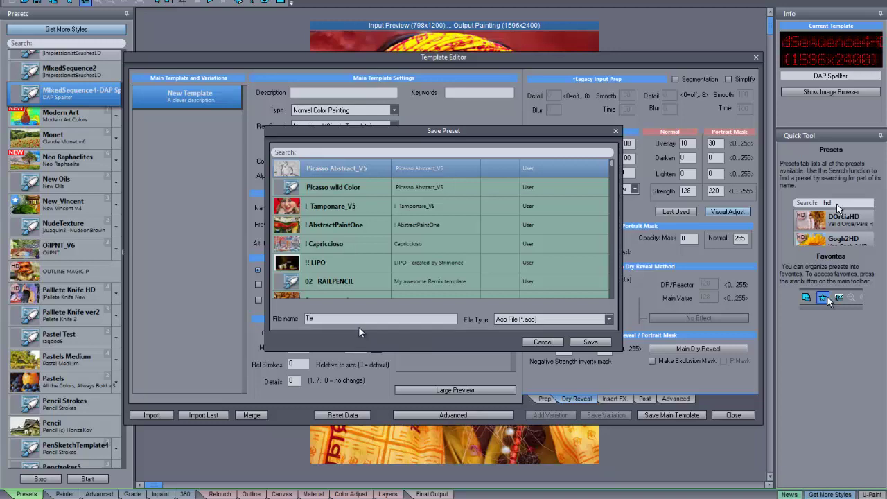
text(stSequence1)
click(584, 344)
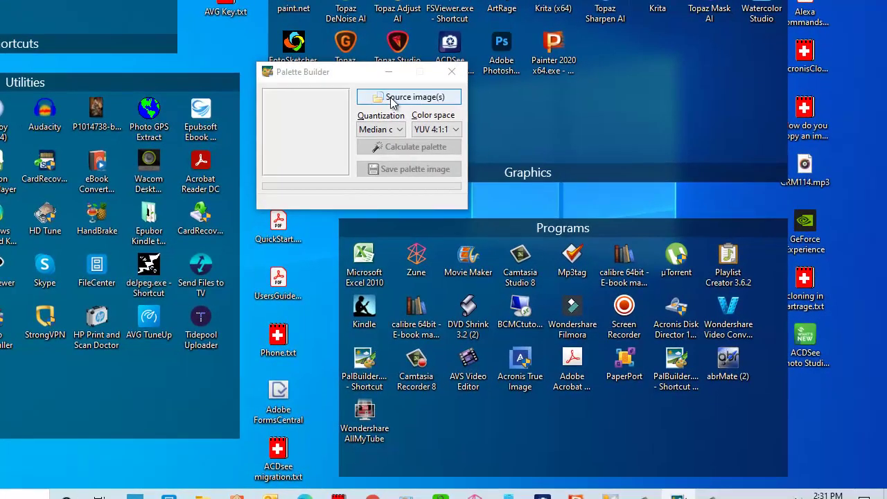
Calculate a palette from COL_146.JPG, then recalculate it using RGB colour space.
click(401, 110)
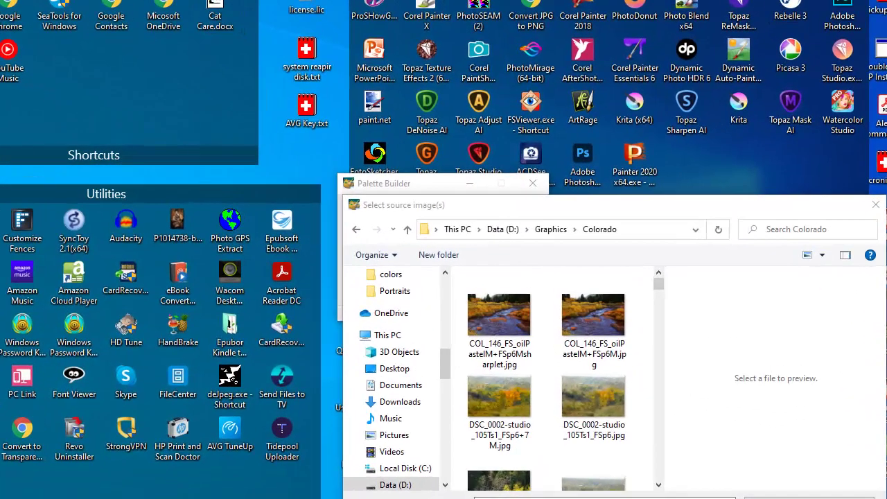
click(745, 484)
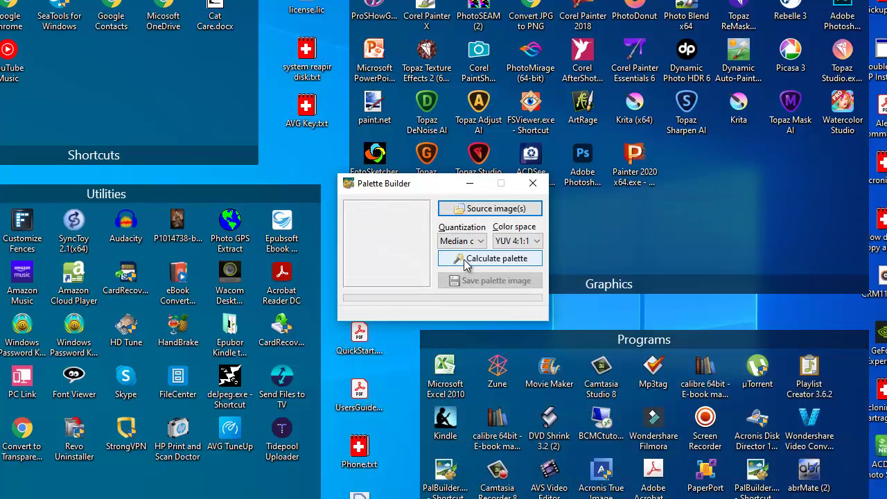
click(465, 260)
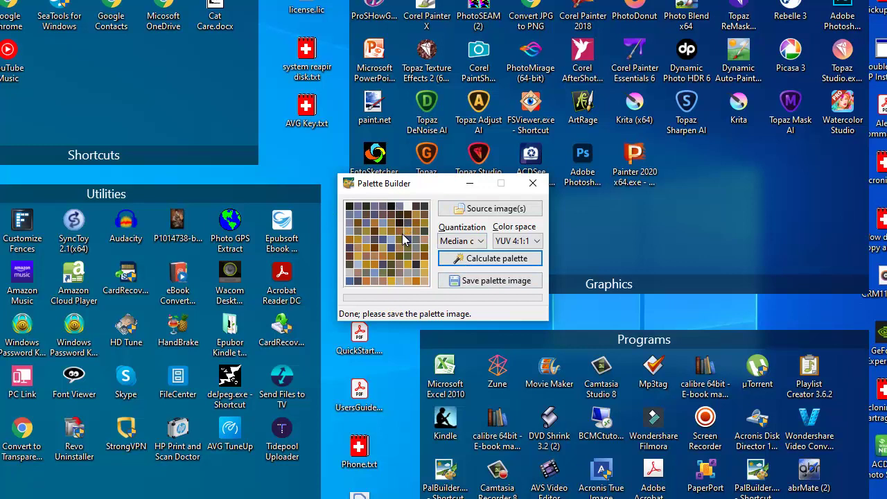
click(513, 243)
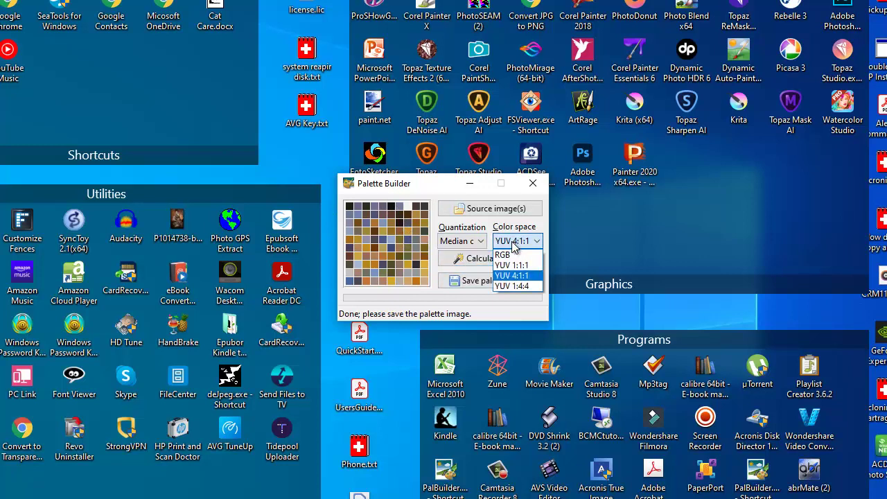
click(505, 254)
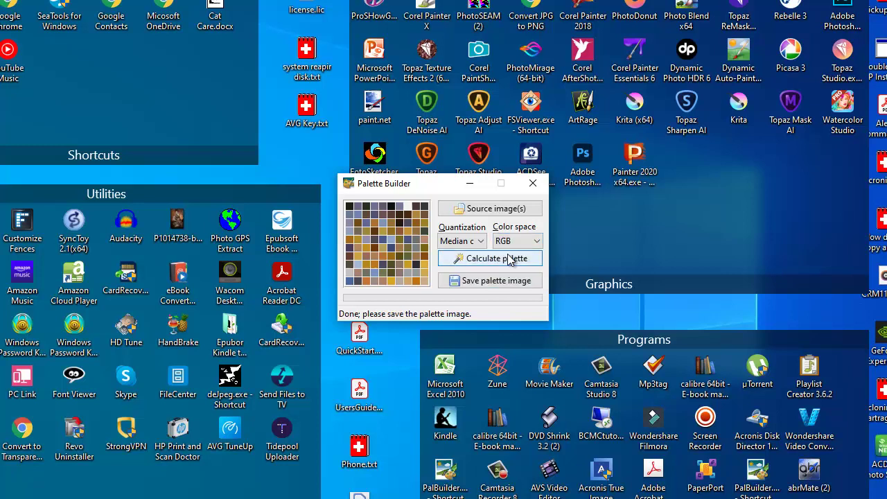
click(500, 263)
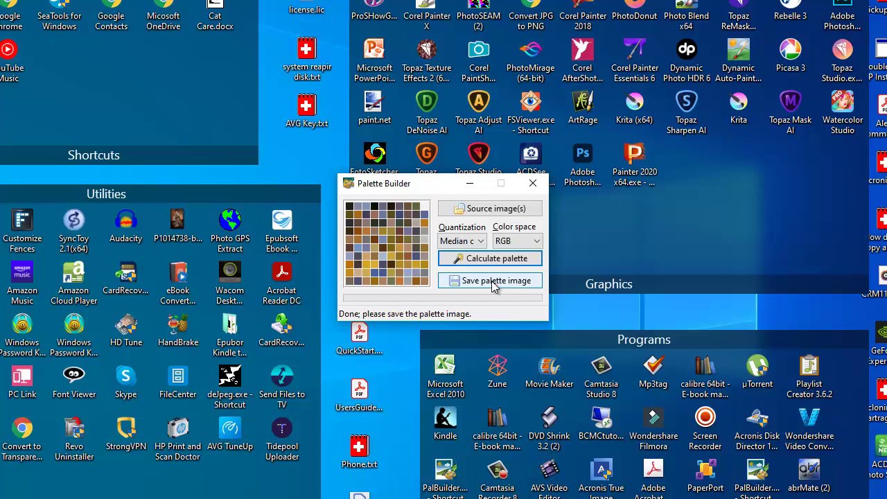
Save the calculated palette image as 'ColoradoPAL'.
click(492, 281)
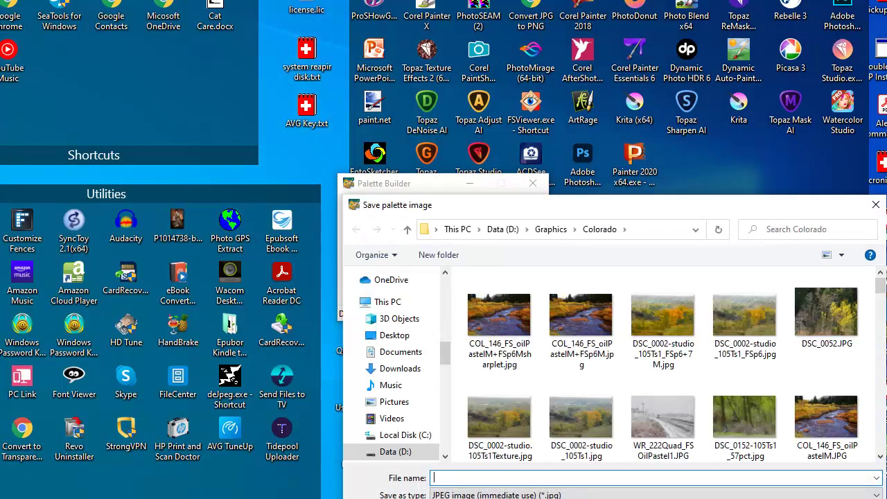
text(ColoradoPAL)
key(Return)
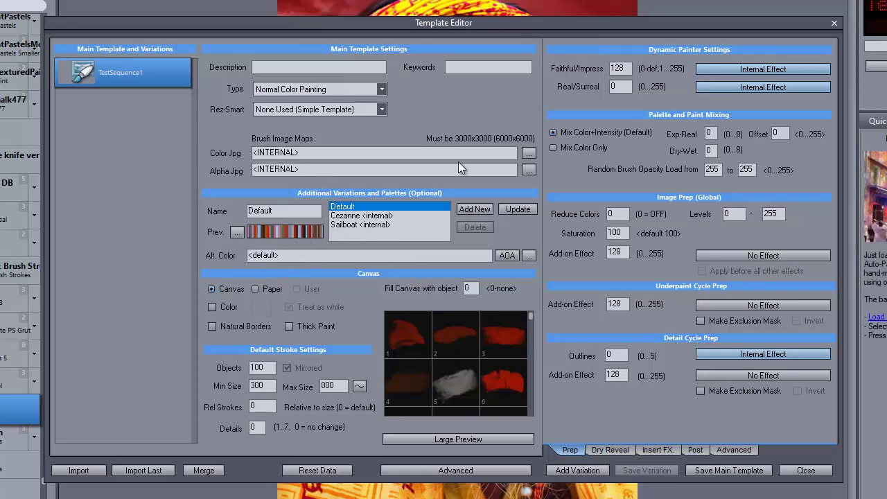
Set TestSequence1's Alpha Jpg map to esercito.jpg from the DAP brushes folder.
click(527, 170)
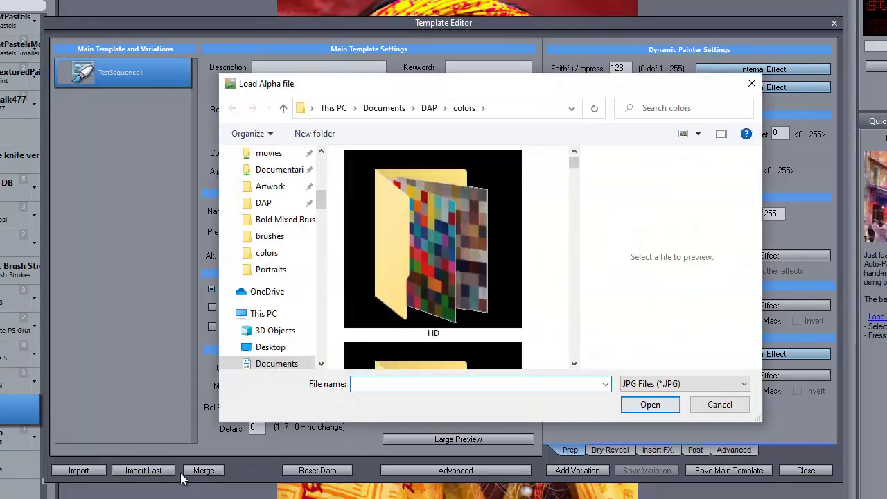
click(284, 239)
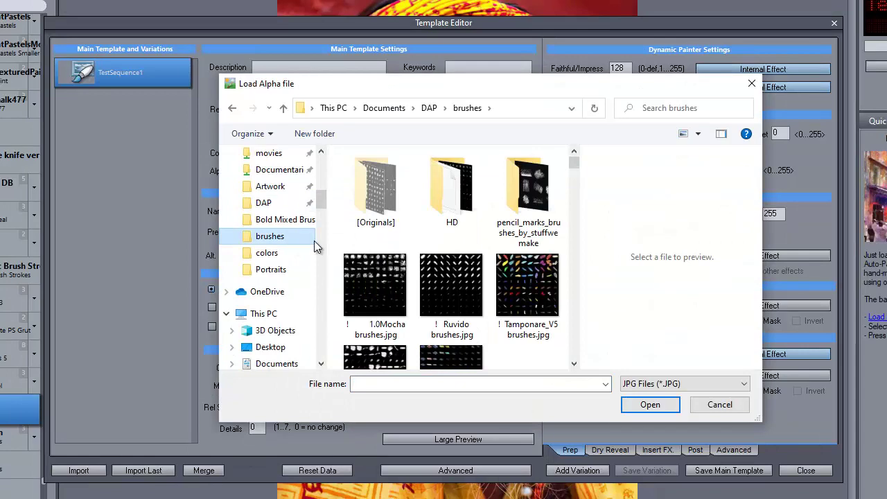
scroll(425, 253, down, 2)
scroll(426, 254, down, 4)
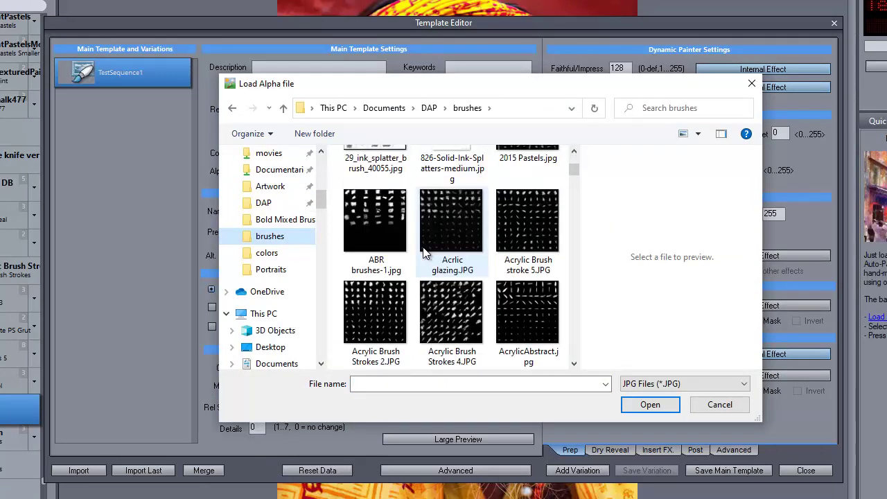
click(392, 382)
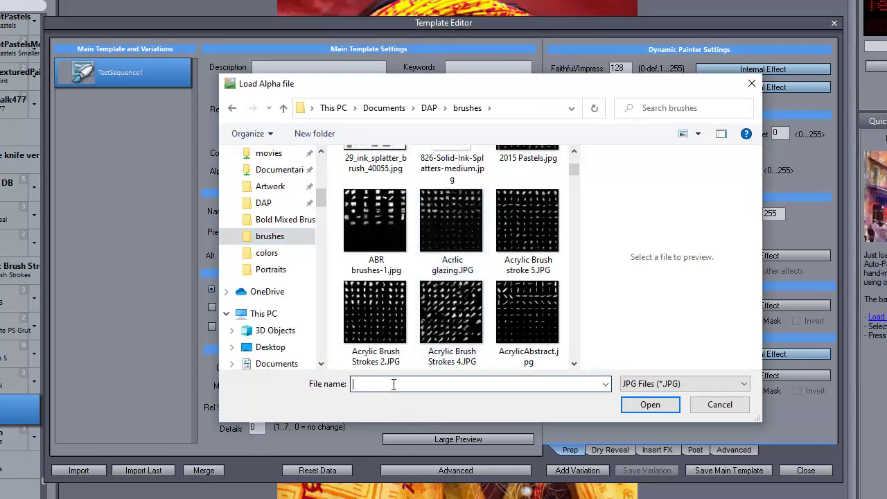
text(es)
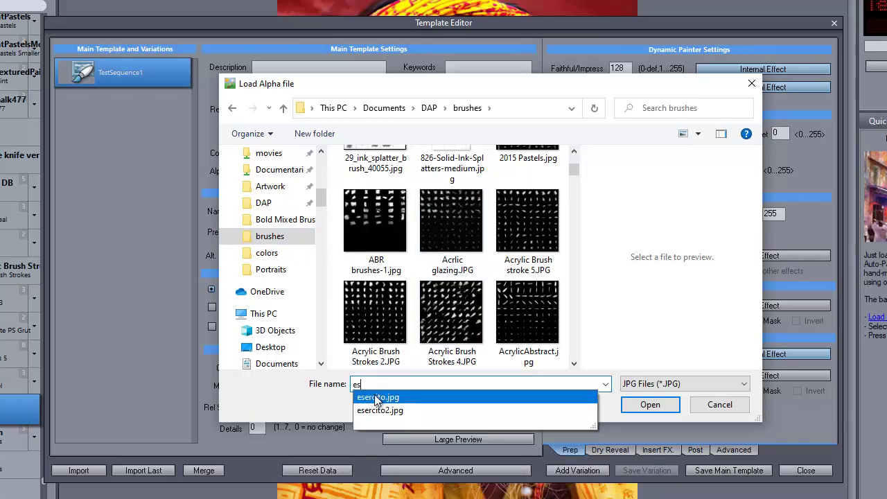
click(375, 397)
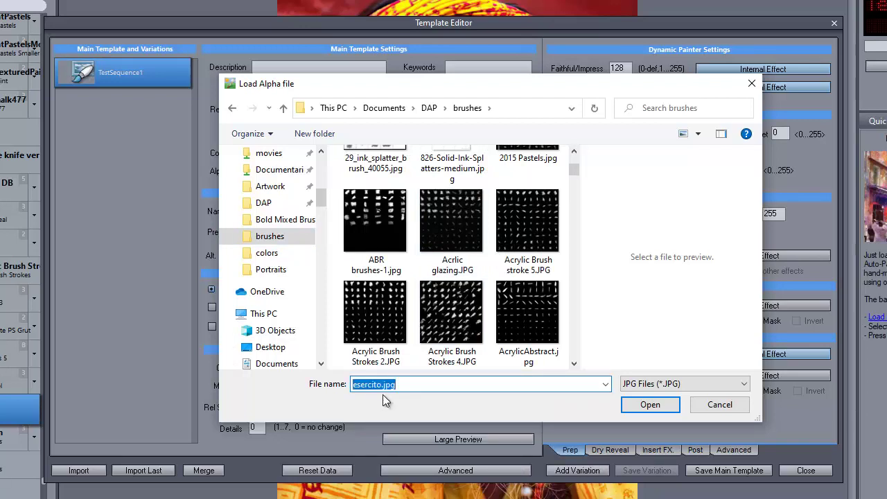
click(647, 404)
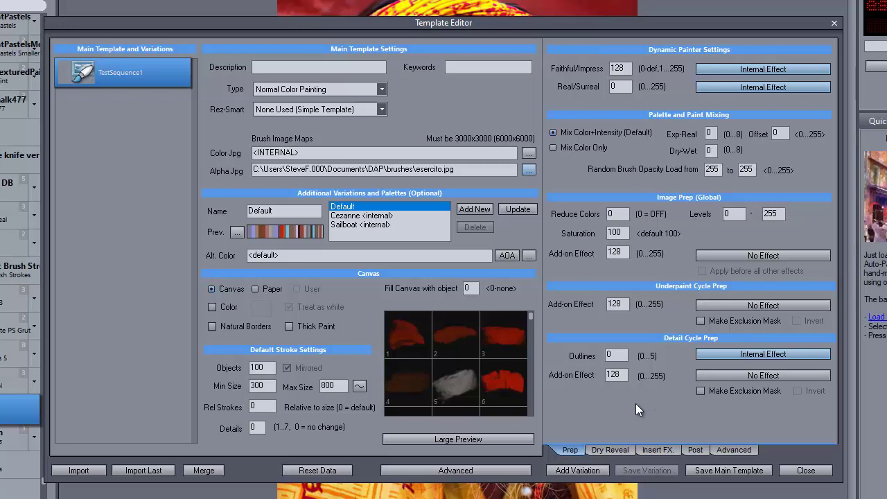
Reset the stroke preview so it reads 'Preview available after template save'.
click(489, 401)
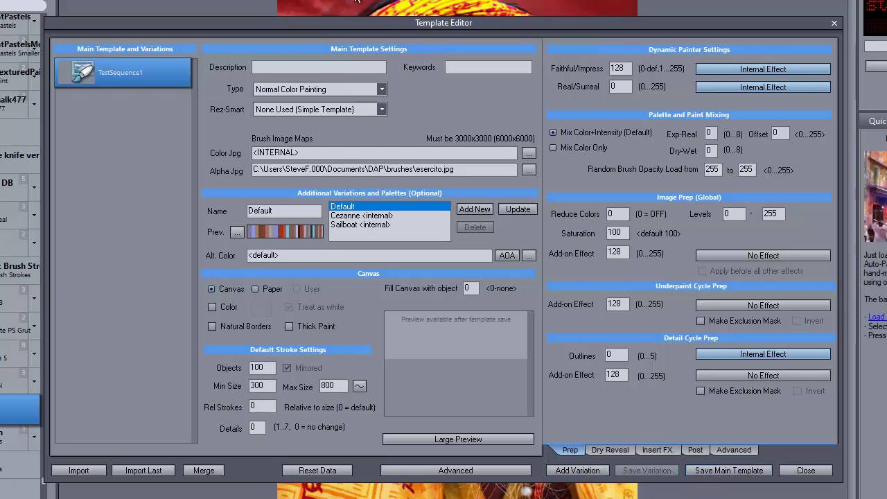
Give the template the description 'Eyercito Template' and begin saving it as a preset.
click(287, 67)
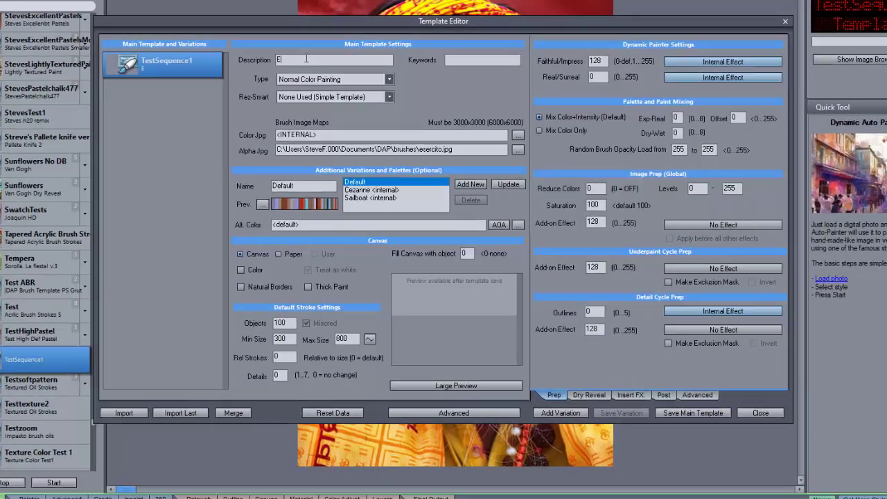
text(E)
text(ye)
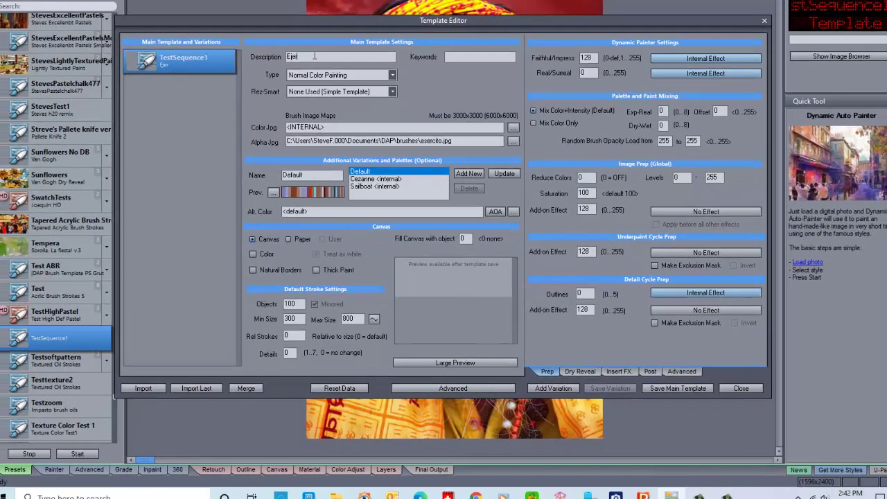
text(r)
text(c)
text(ito)
text( Templa)
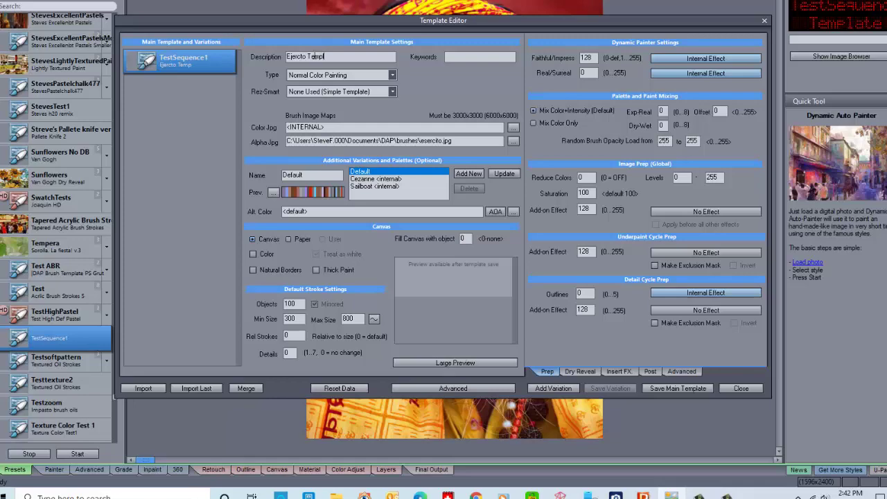
text(te)
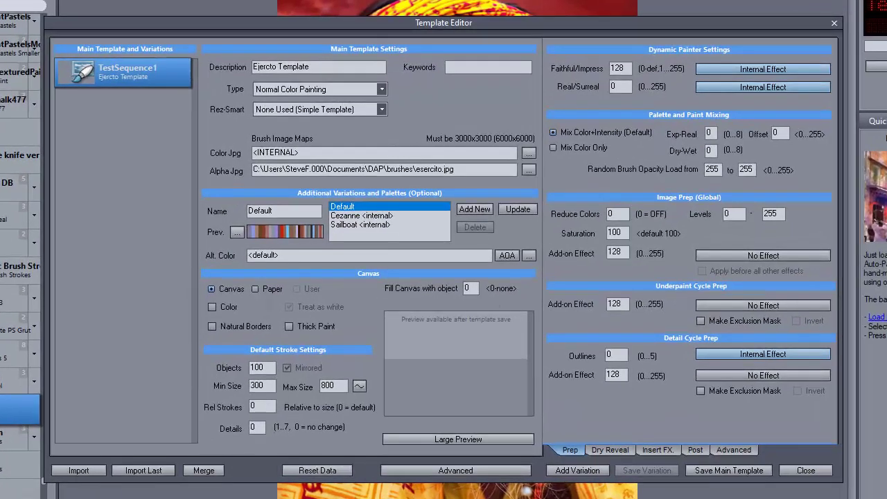
click(719, 472)
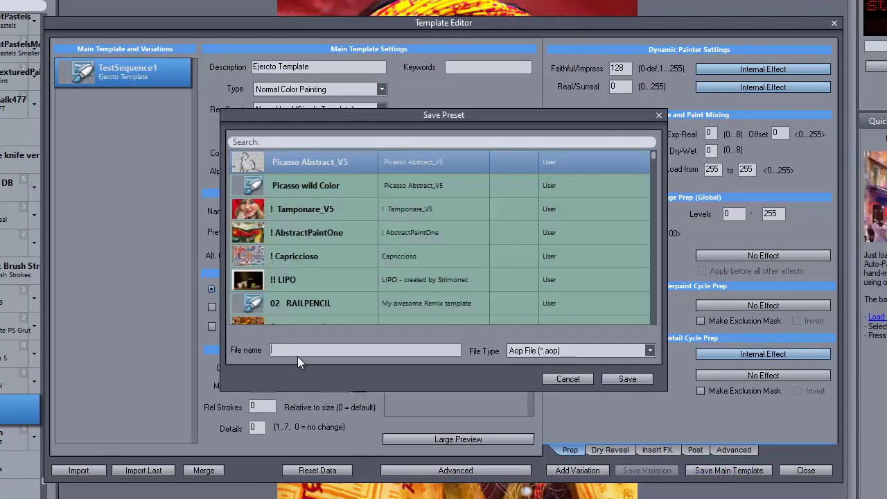
Save the current template as the preset 'TestSequence2_ Ejercito'.
text(Test)
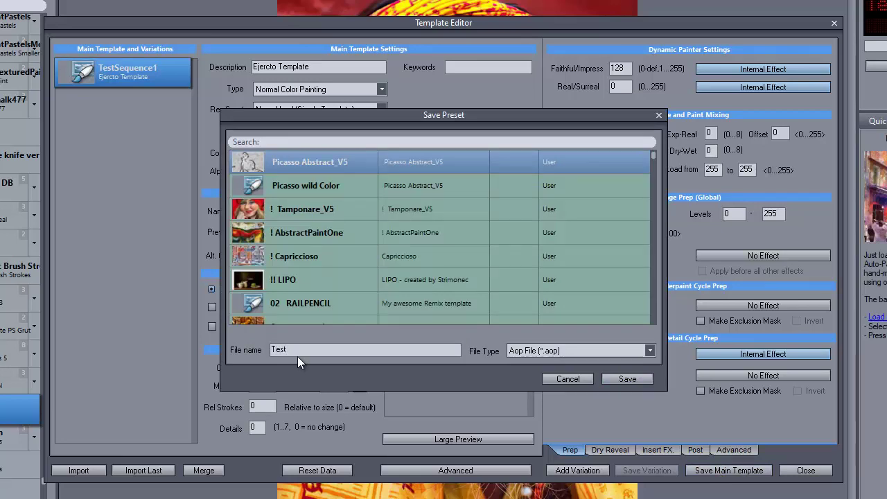
text(Sequence2_)
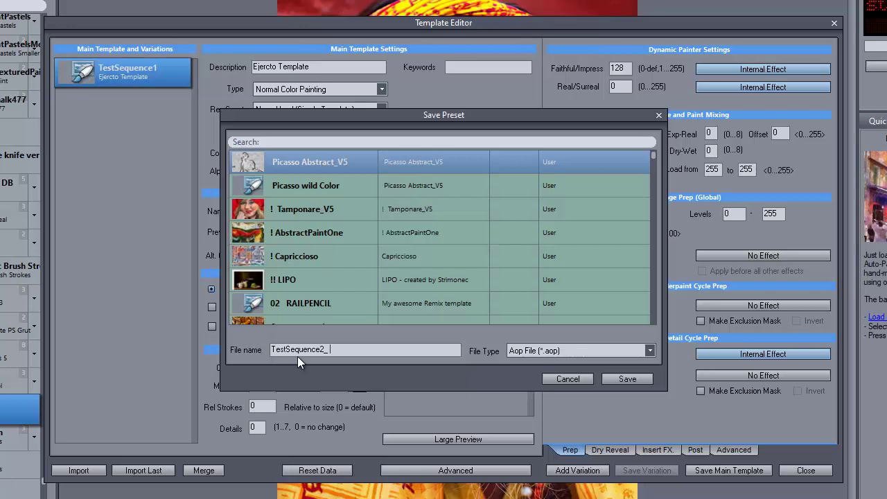
text( Ejercito)
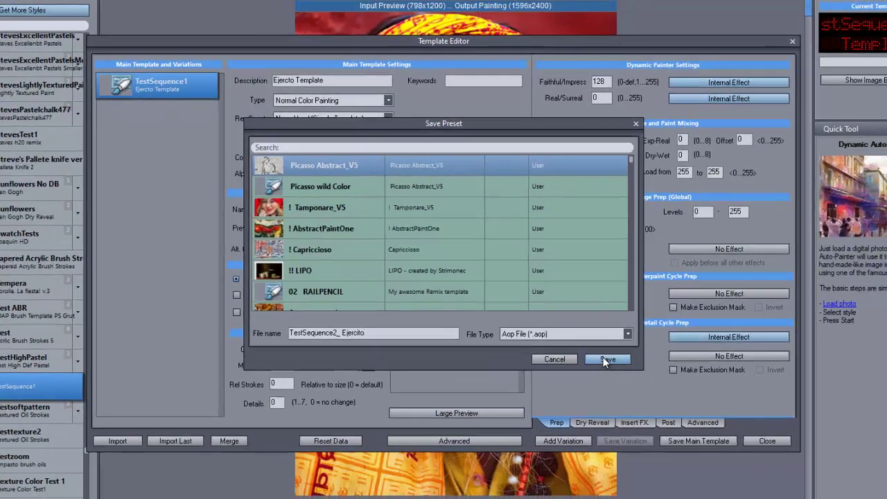
click(605, 360)
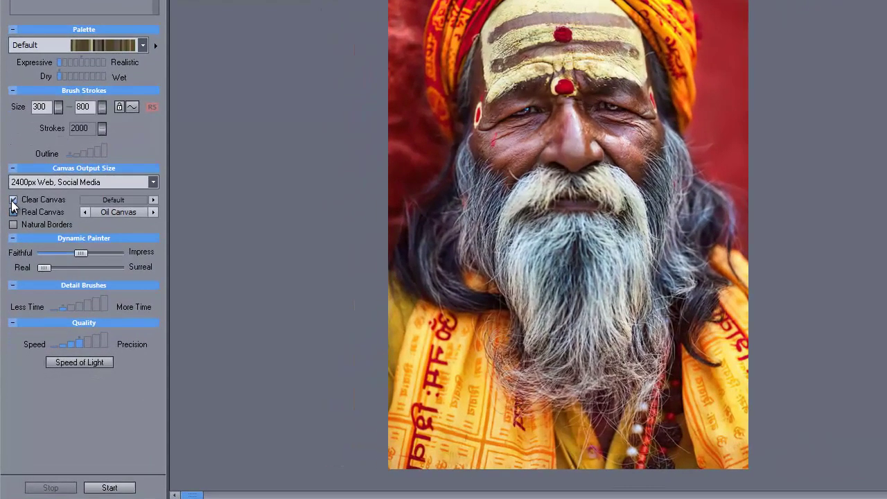
Uncheck Clear Canvas and Real Canvas, and choose the SteveChalk4 palette.
click(12, 200)
click(13, 213)
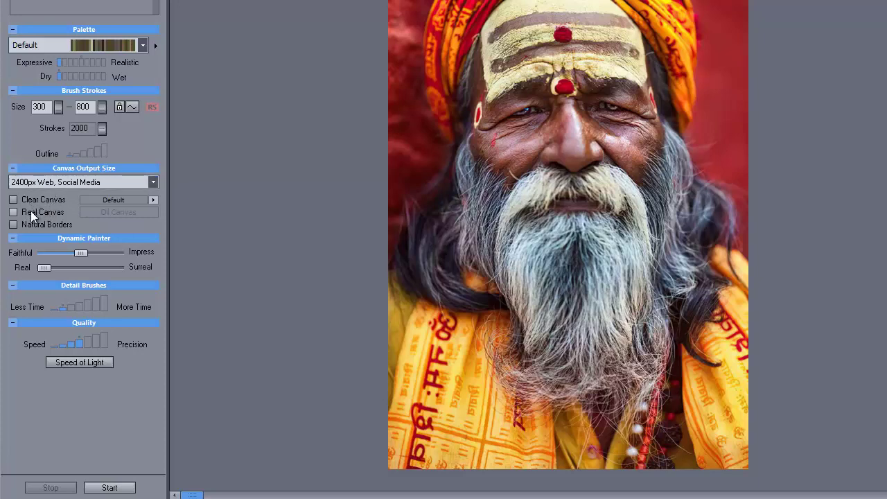
click(142, 45)
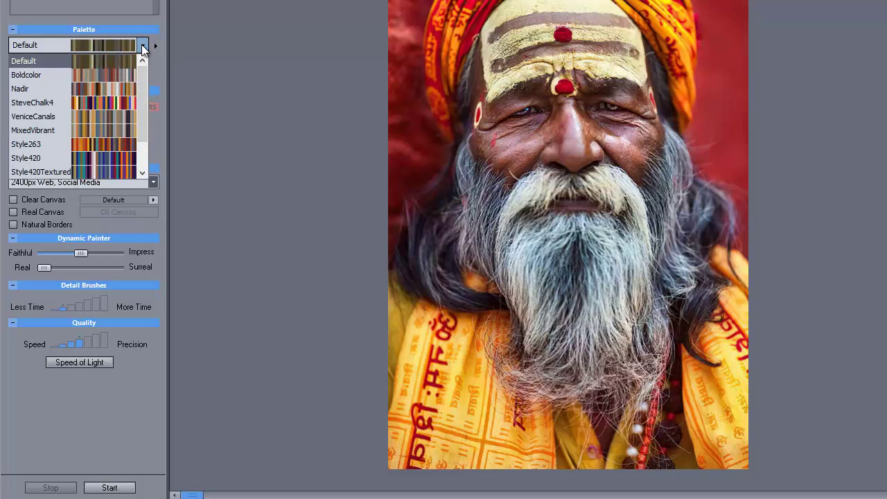
click(99, 102)
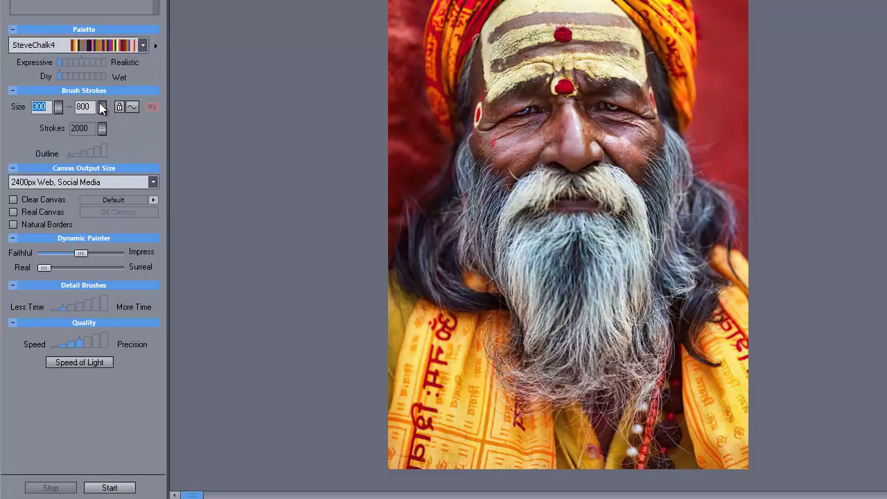
Paint a loose SteveChalk4 underpainting of the bearded man, stopping at 421 strokes.
click(111, 488)
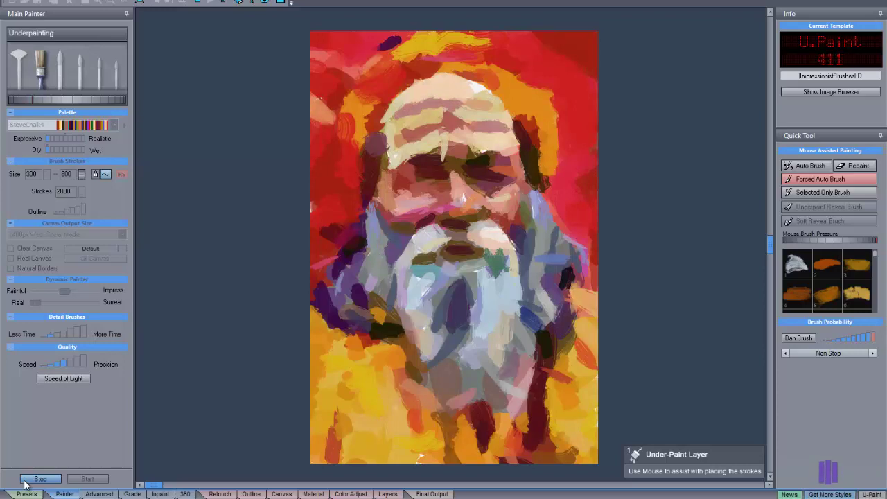
click(27, 480)
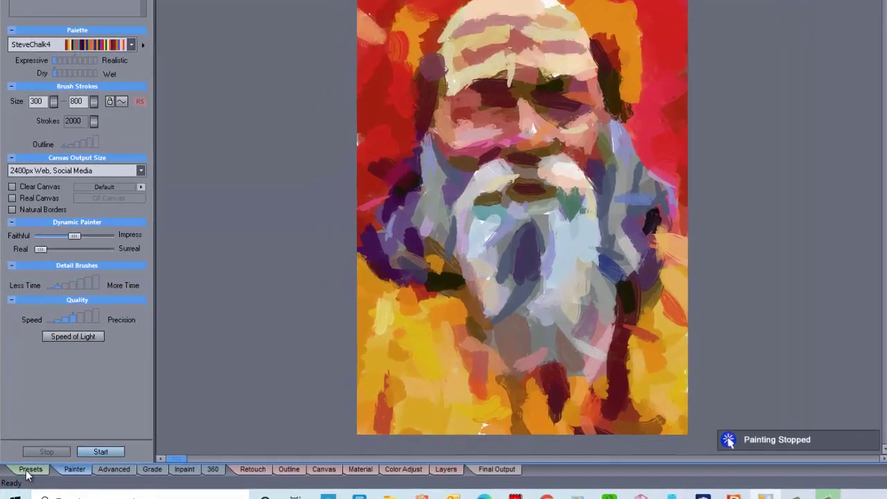
Load the MixedSequence2 preset with the SteveChalk4 palette and start the next painting pass.
click(27, 471)
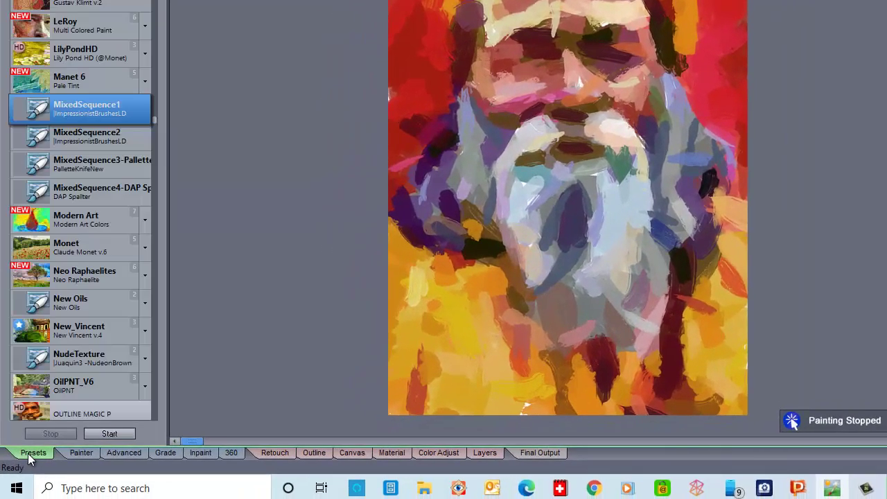
click(78, 135)
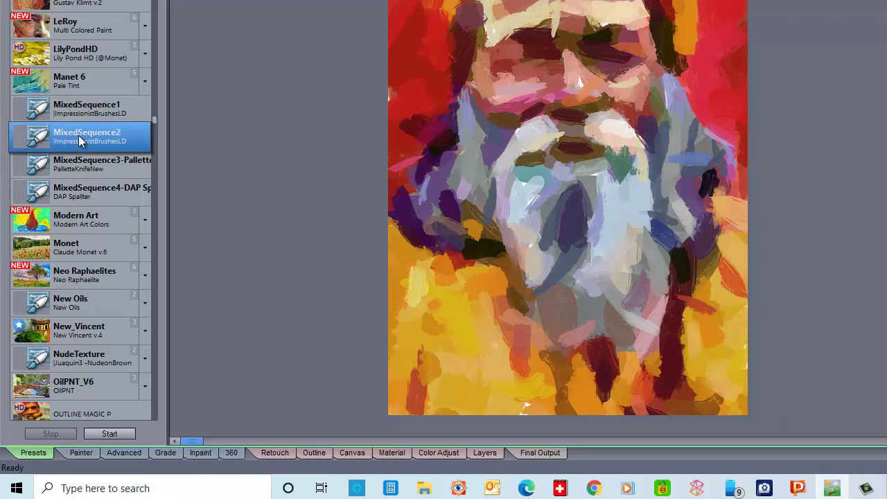
click(77, 453)
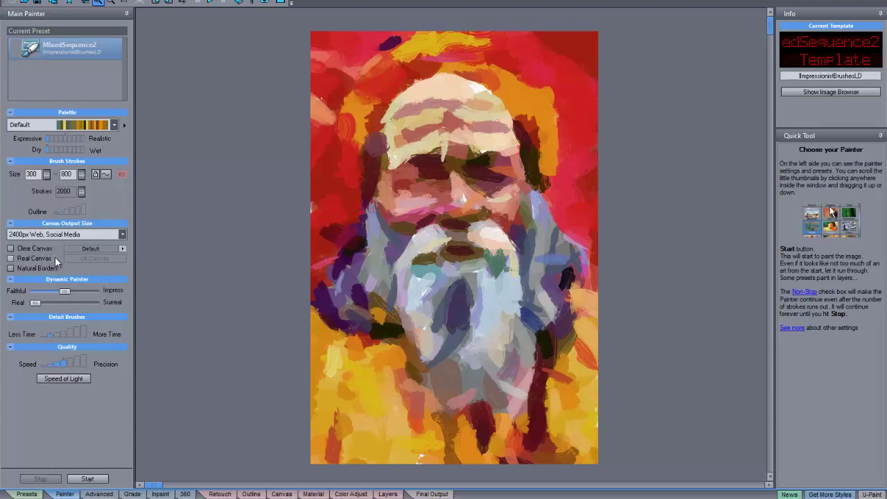
click(114, 125)
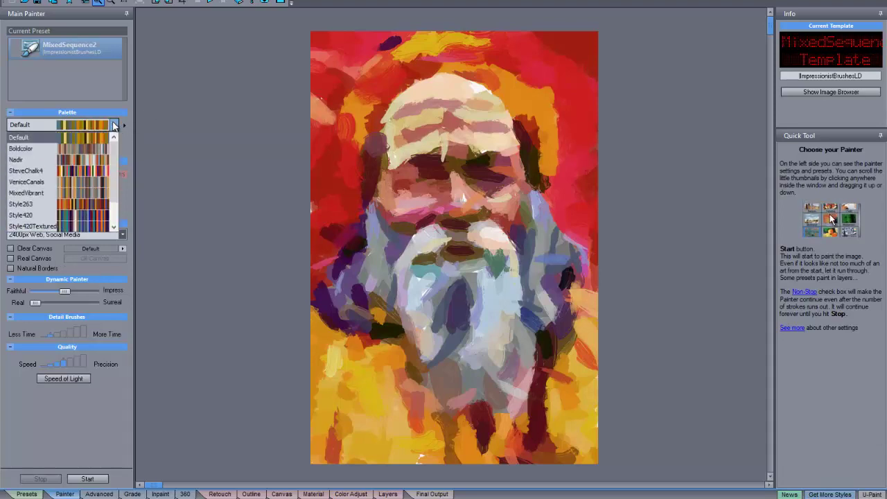
click(76, 170)
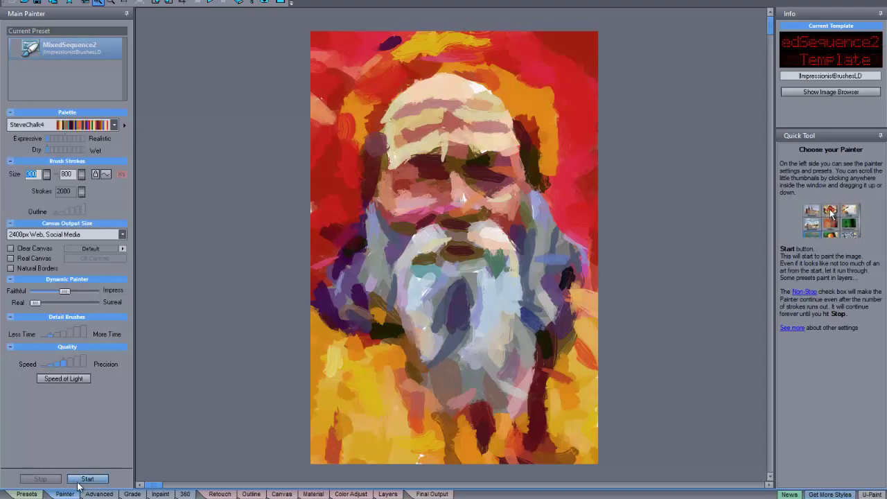
click(84, 480)
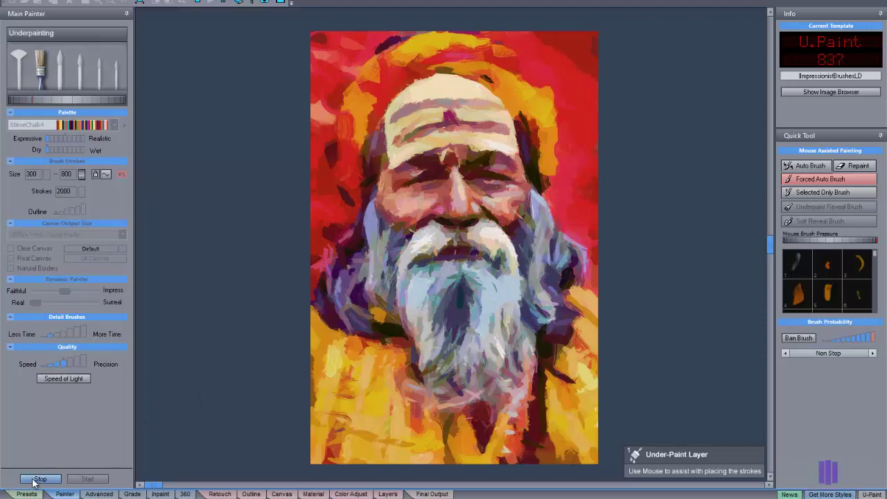
Stop the second, face-and-beard layer at 882 strokes.
click(39, 480)
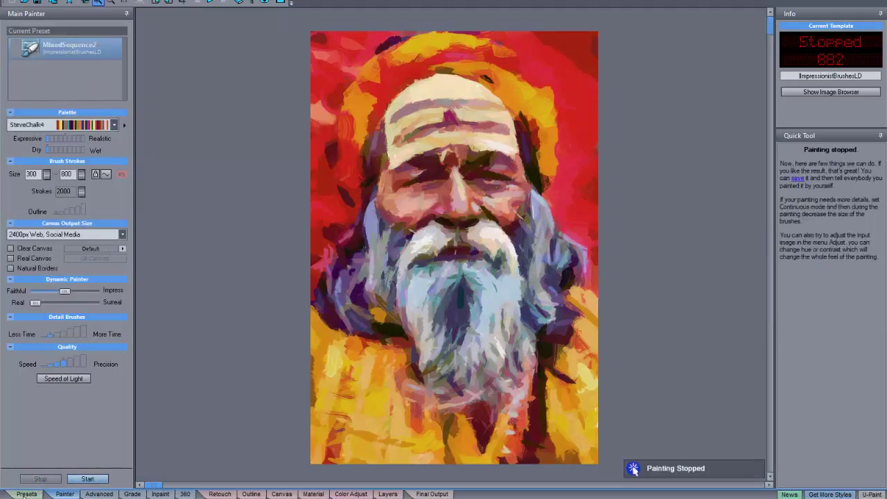
Load the MixedSequence3 palette-knife preset with the Style263 palette and start painting.
click(26, 494)
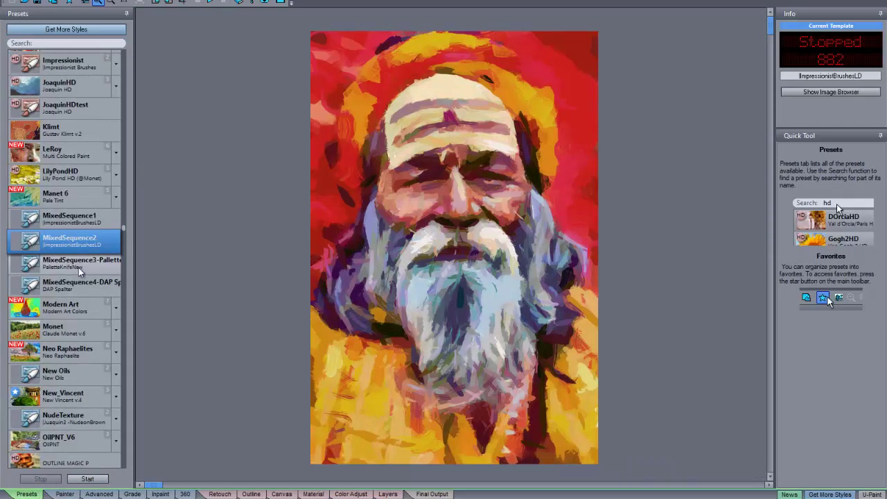
click(62, 263)
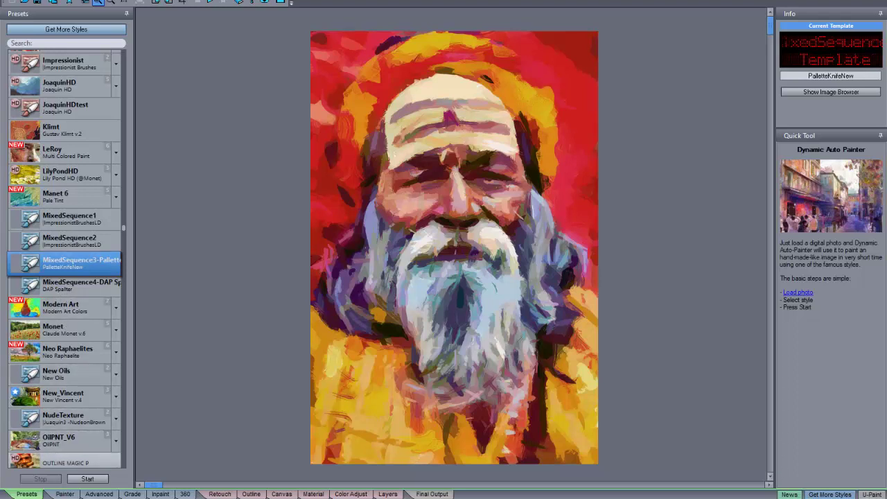
click(65, 494)
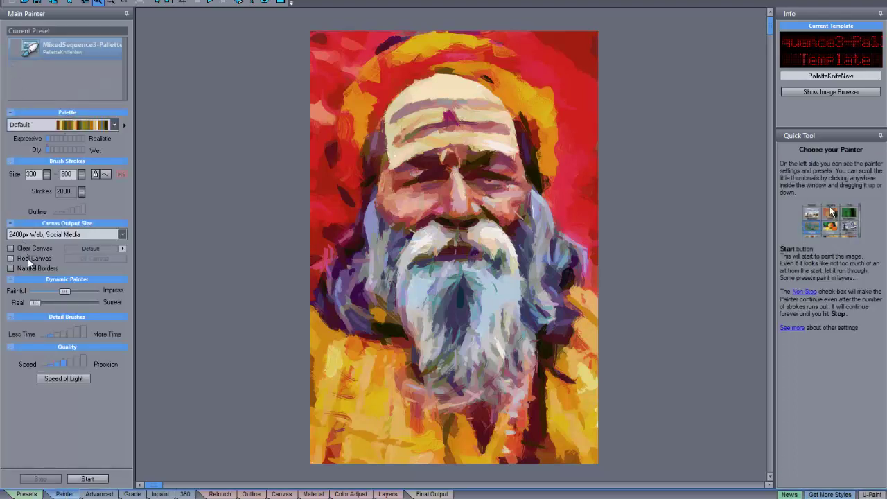
click(114, 125)
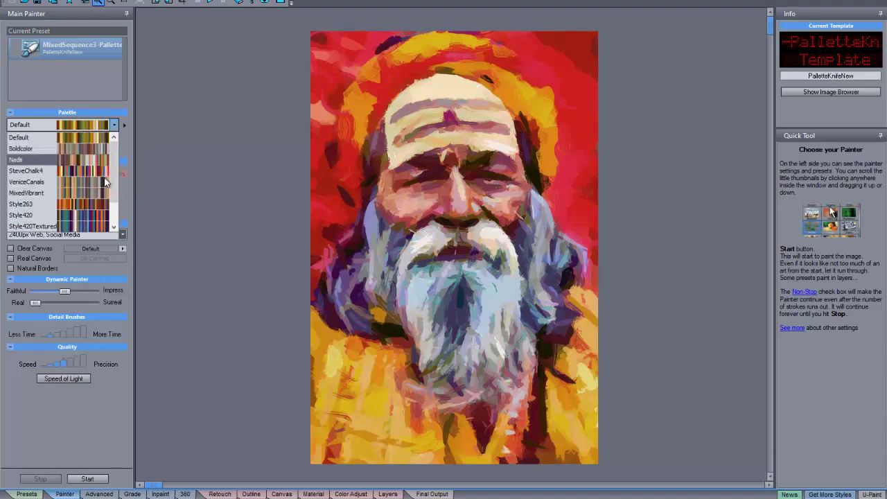
click(90, 204)
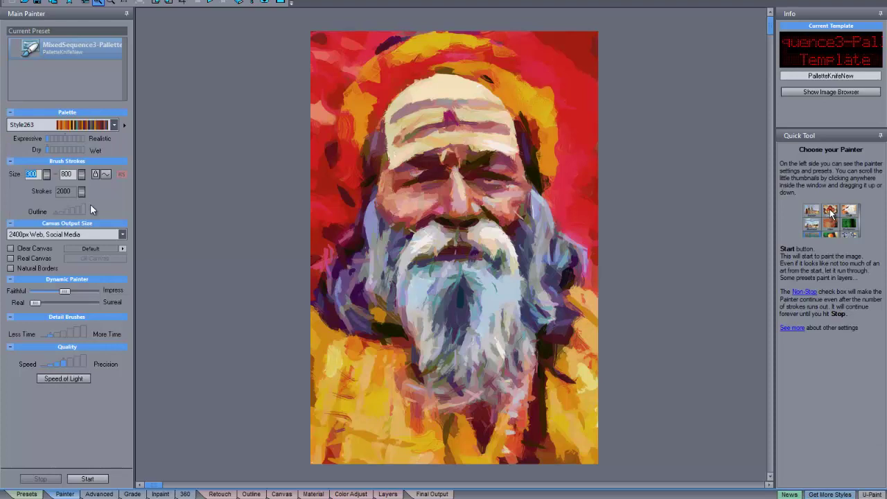
click(86, 479)
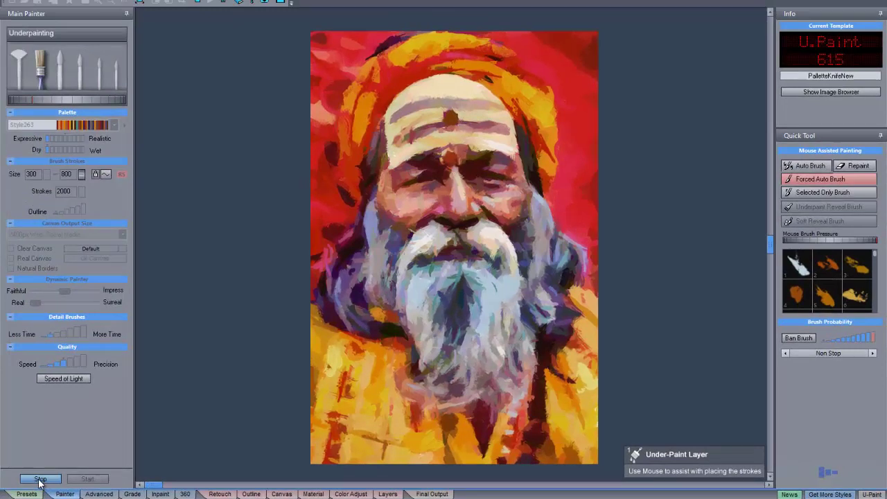
Stop the palette-knife pass and load MixedSequence4-DAP Splatter with the SteveChalk4 palette.
click(41, 479)
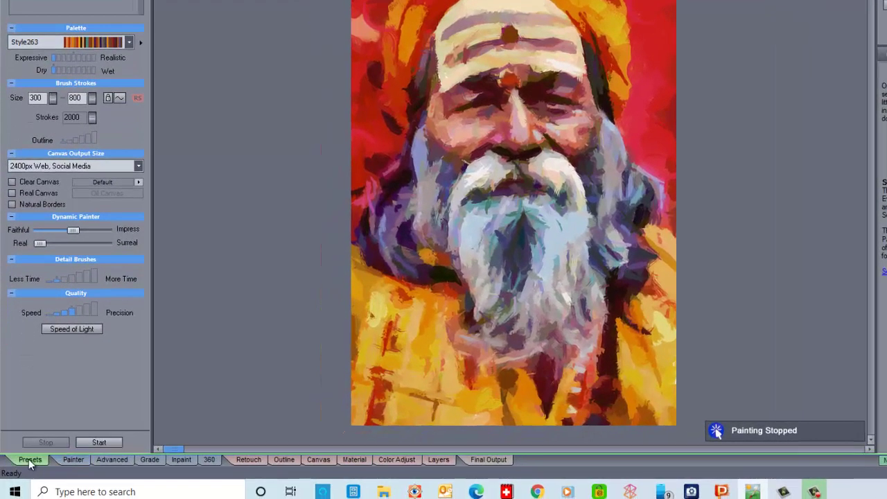
click(29, 460)
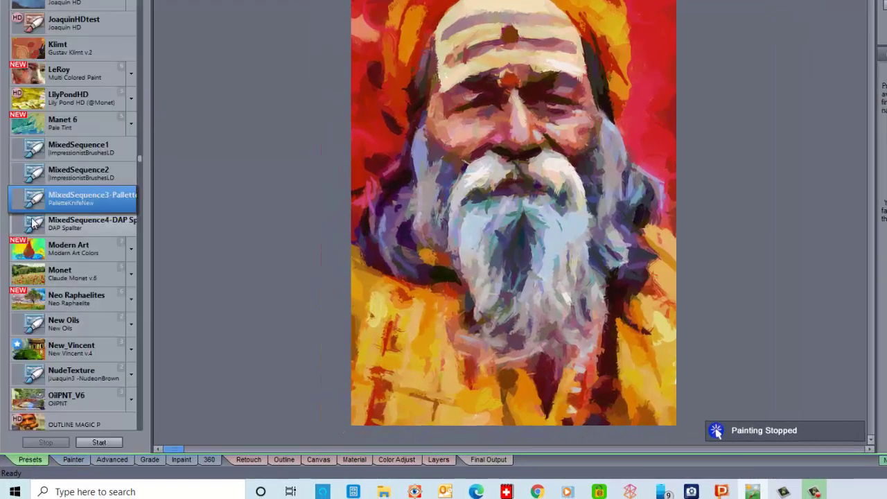
click(57, 226)
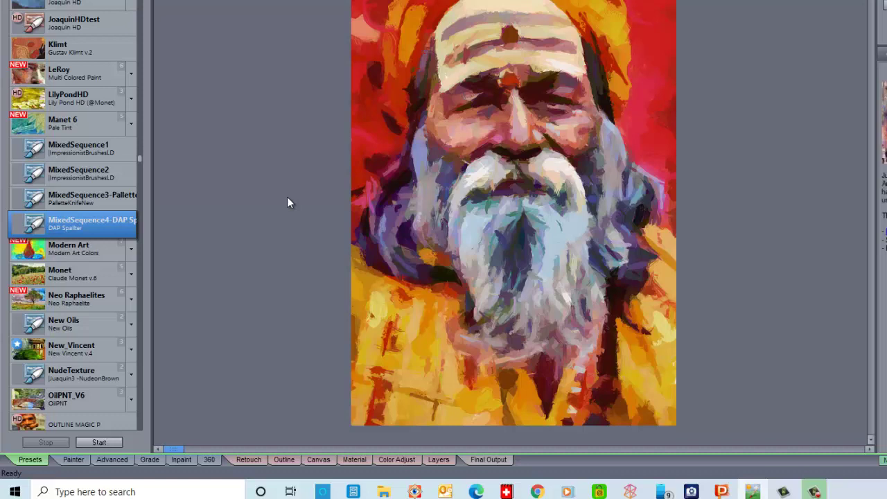
click(73, 459)
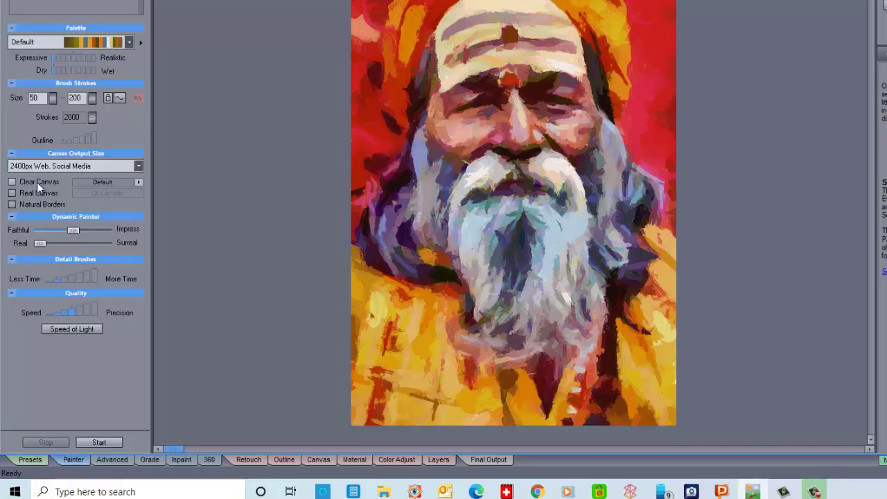
click(129, 42)
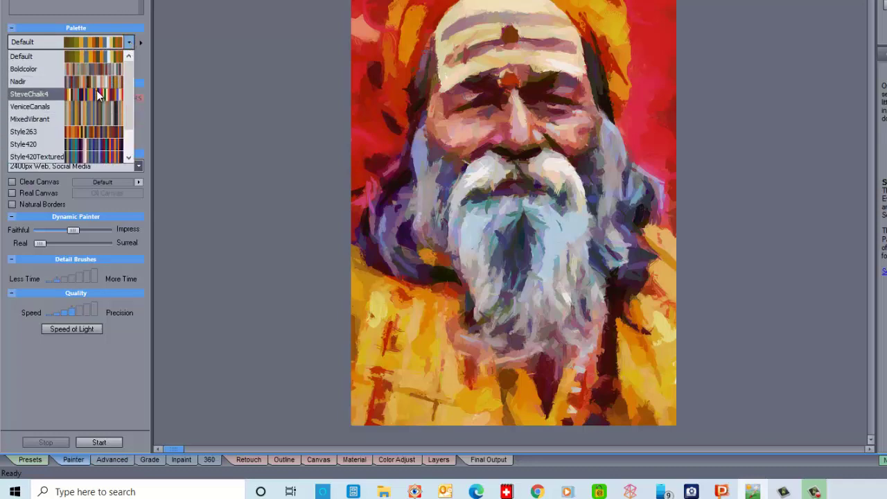
click(96, 91)
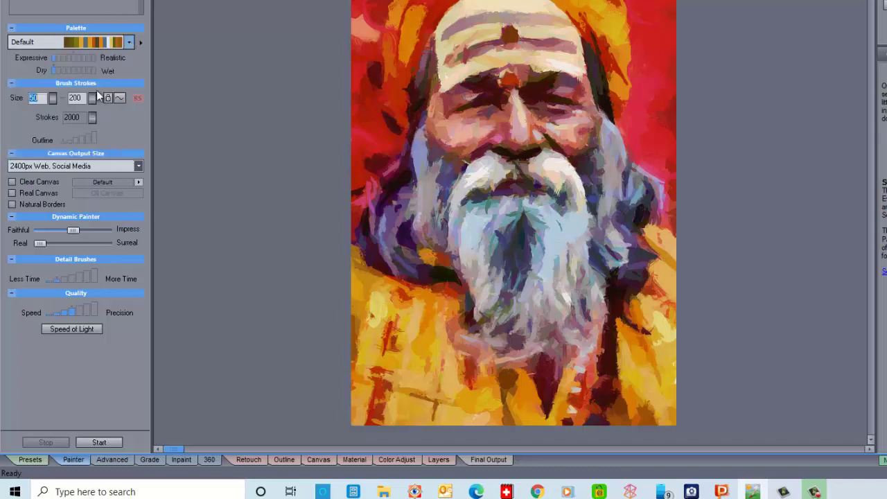
Run the DAP Splatter pass while zooming and panning over the eyes, mustache and beard.
click(100, 441)
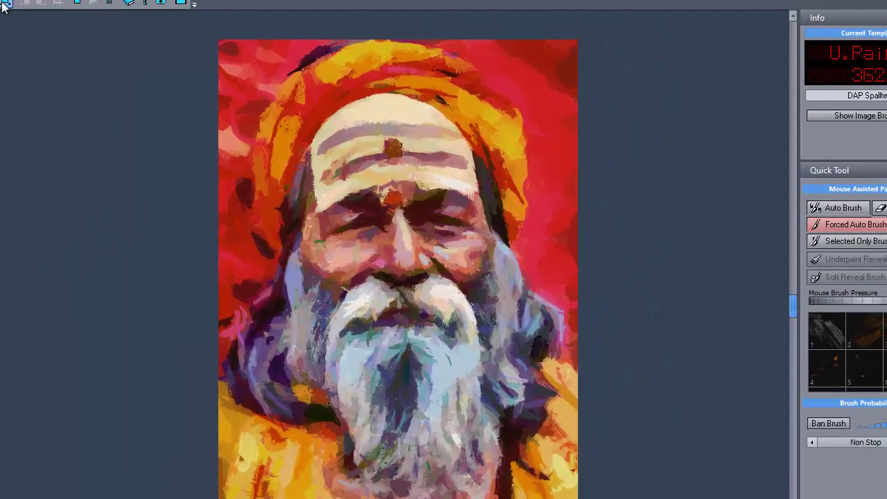
click(4, 3)
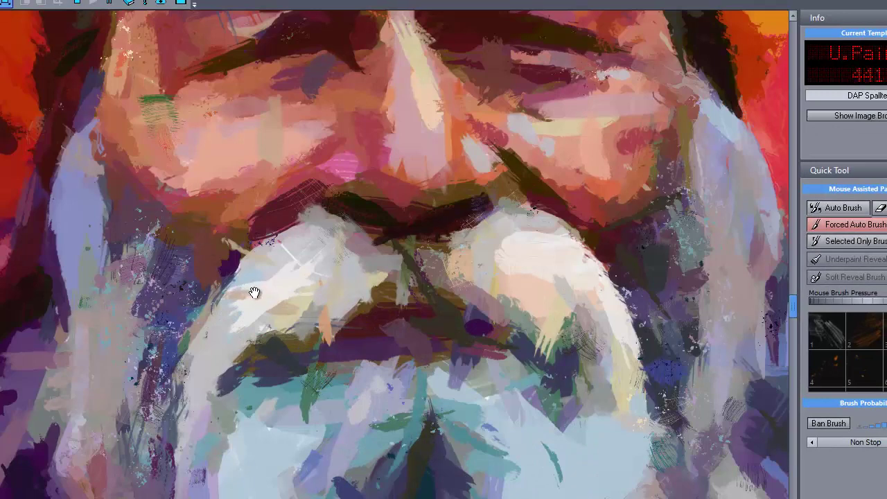
drag(437, 165, 411, 340)
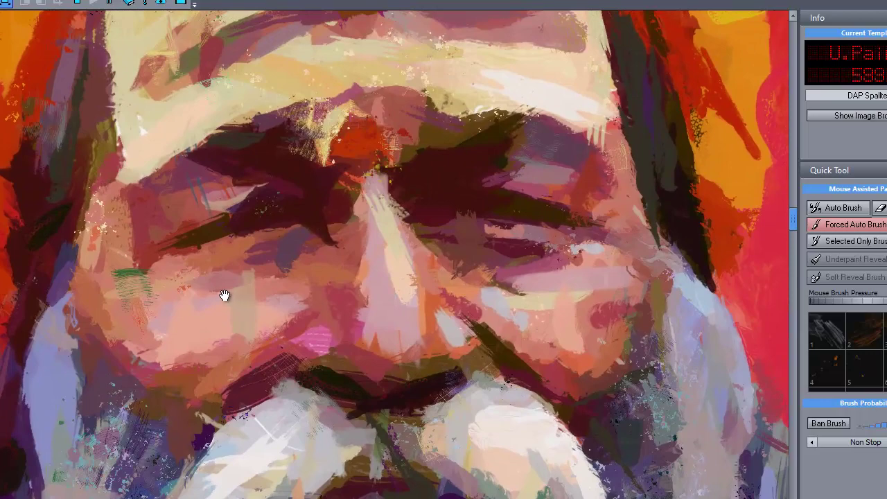
drag(214, 309, 369, 327)
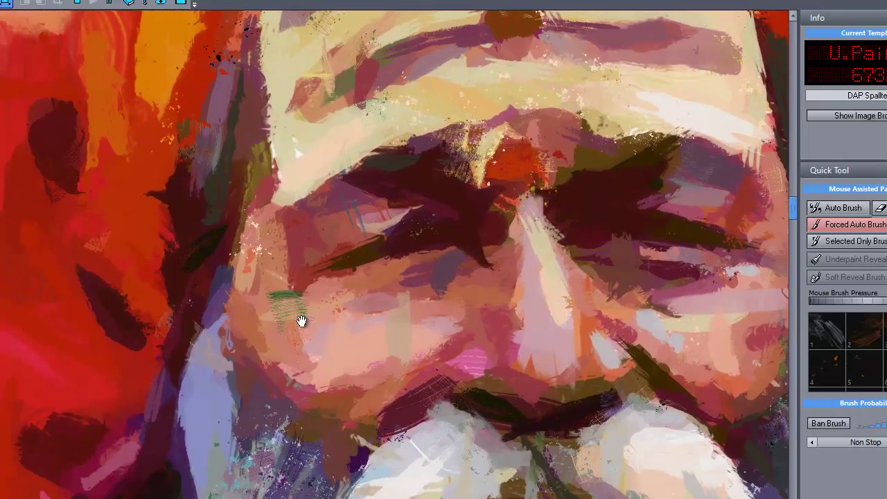
drag(269, 452, 221, 219)
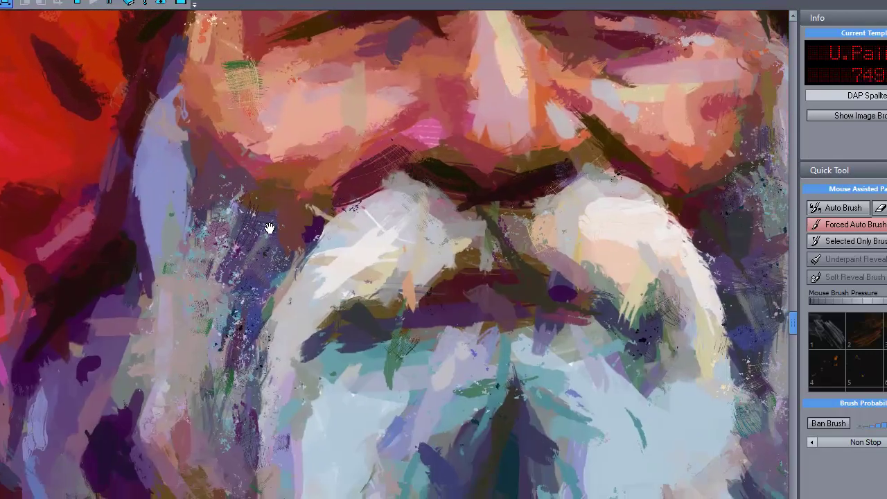
mouse_move(358, 382)
mouse_down()
mouse_move(234, 241)
mouse_move(252, 243)
mouse_move(340, 372)
mouse_move(308, 276)
mouse_up()
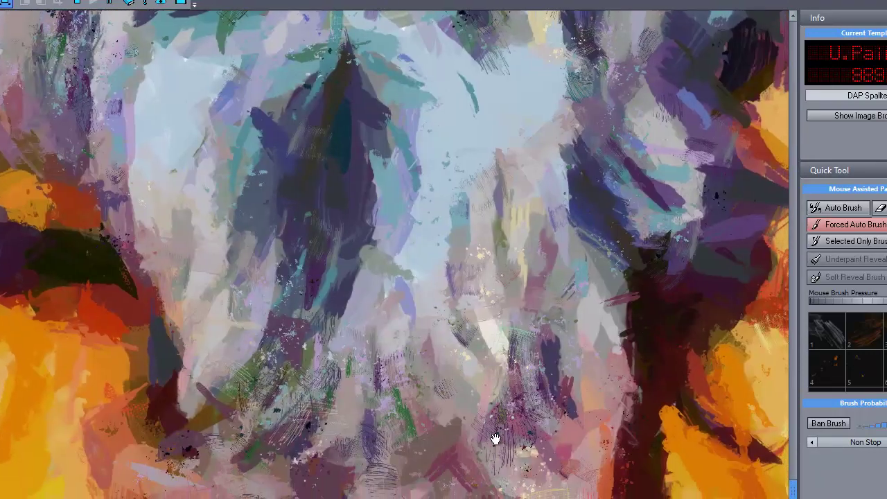
drag(427, 137, 389, 425)
drag(382, 206, 426, 392)
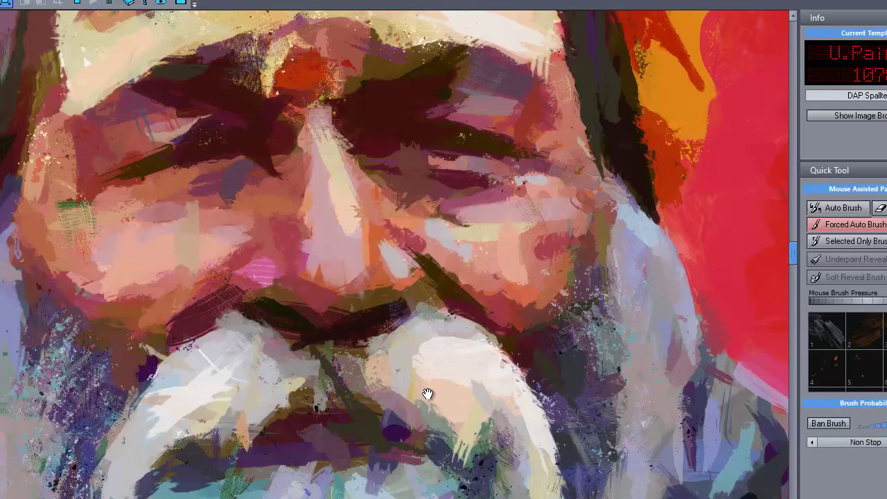
drag(263, 219, 351, 313)
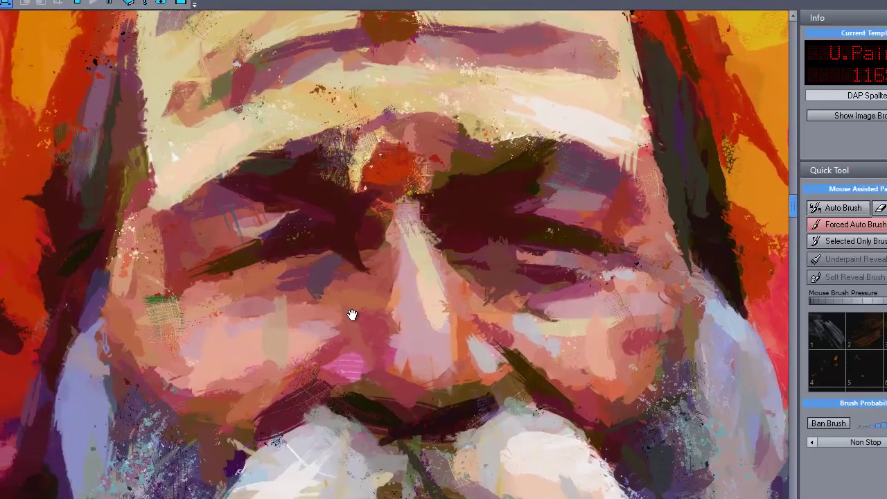
drag(149, 377, 303, 406)
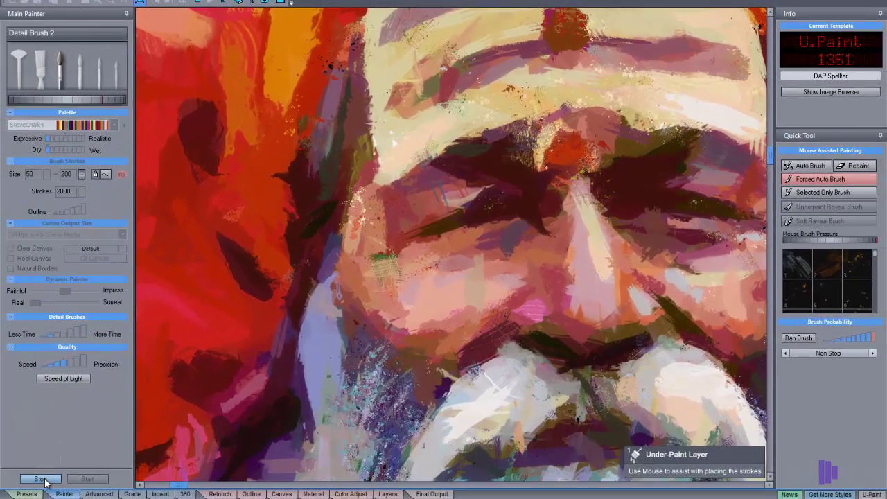
Stop painting at 1385 strokes and add a Texture File layer above Painted Image (Main).
click(43, 481)
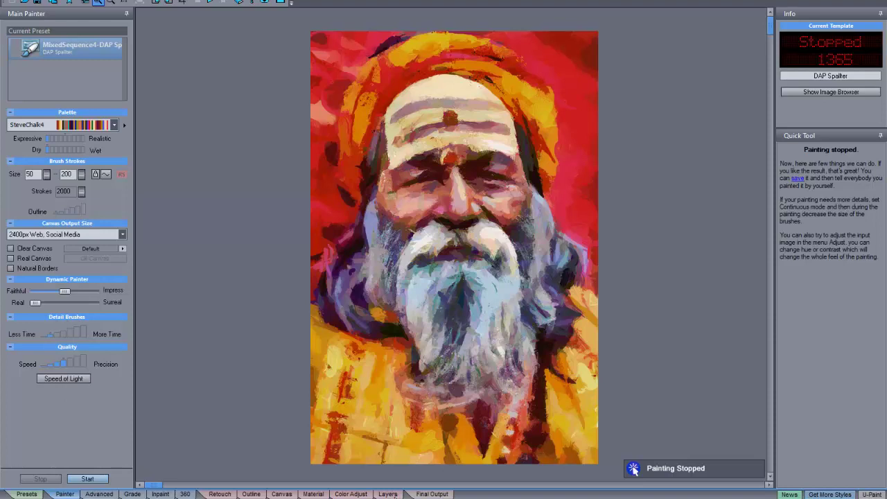
click(389, 494)
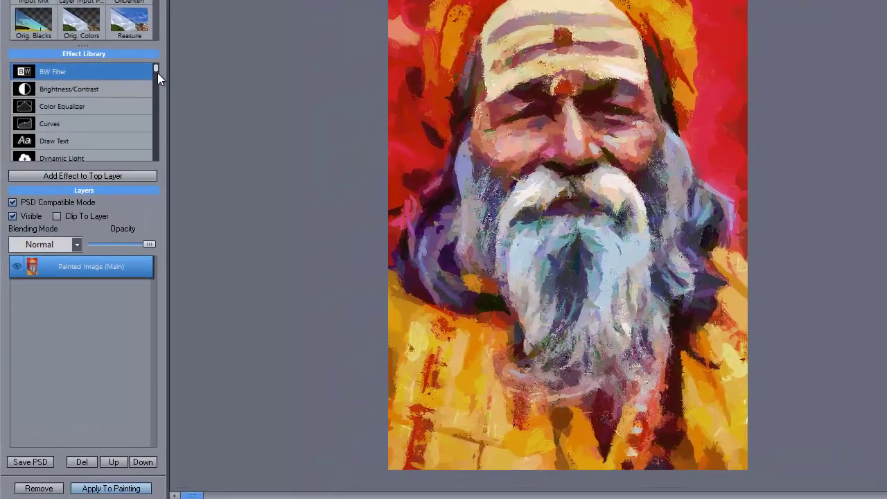
drag(125, 146, 126, 160)
drag(158, 91, 168, 162)
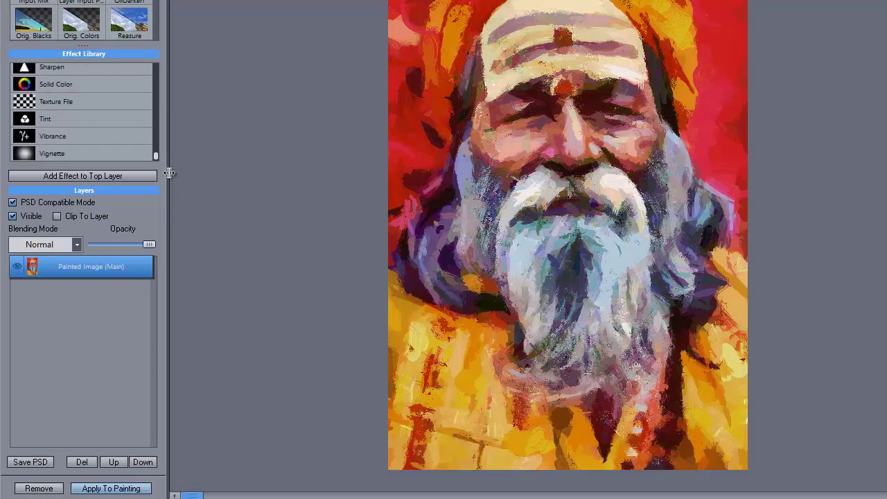
click(76, 102)
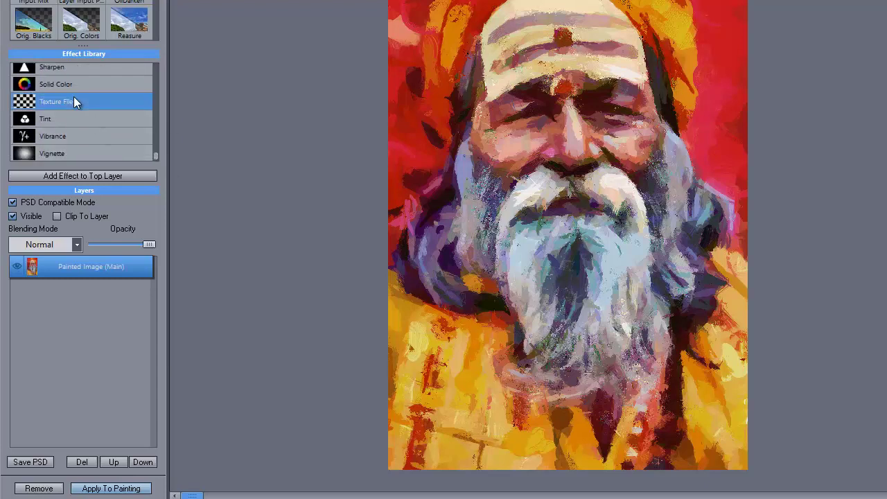
double_click(73, 98)
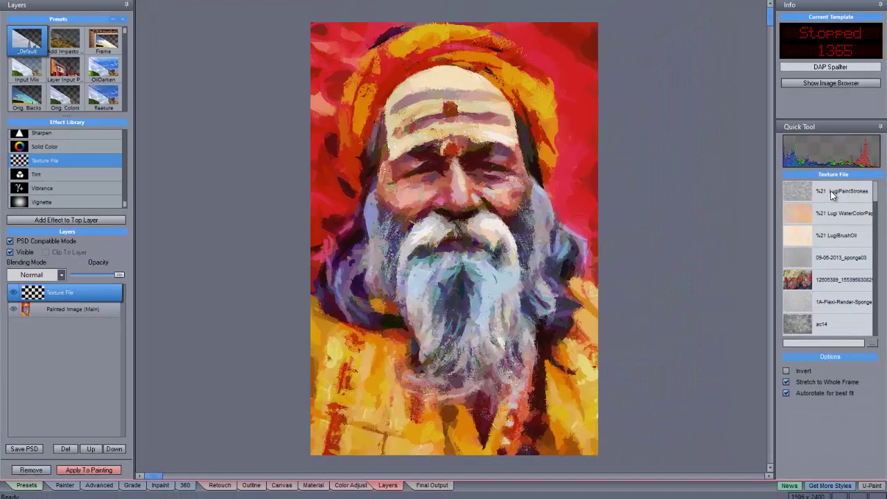
Apply the %21 LugiPaintStrokes texture in Soft Light mode to the painting.
click(886, 138)
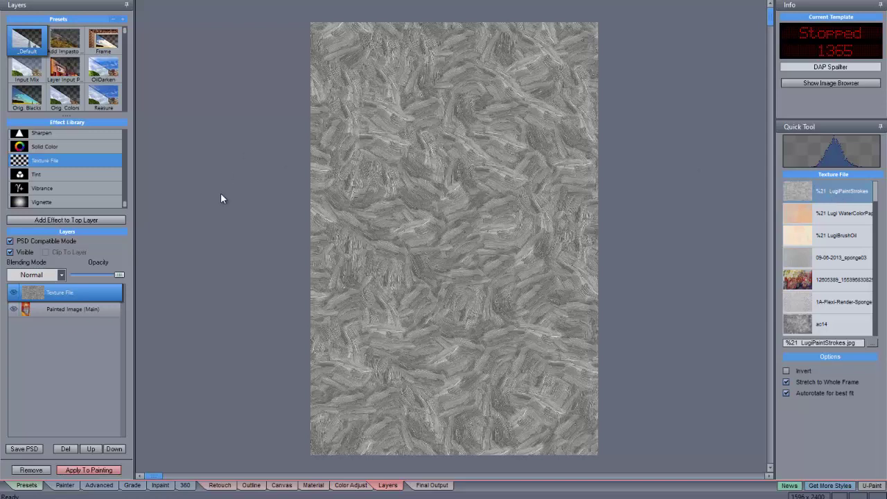
click(61, 275)
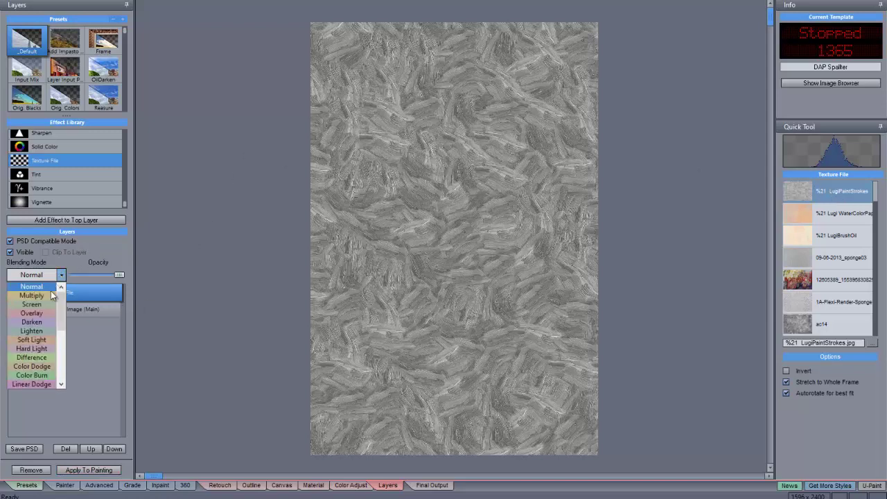
click(34, 339)
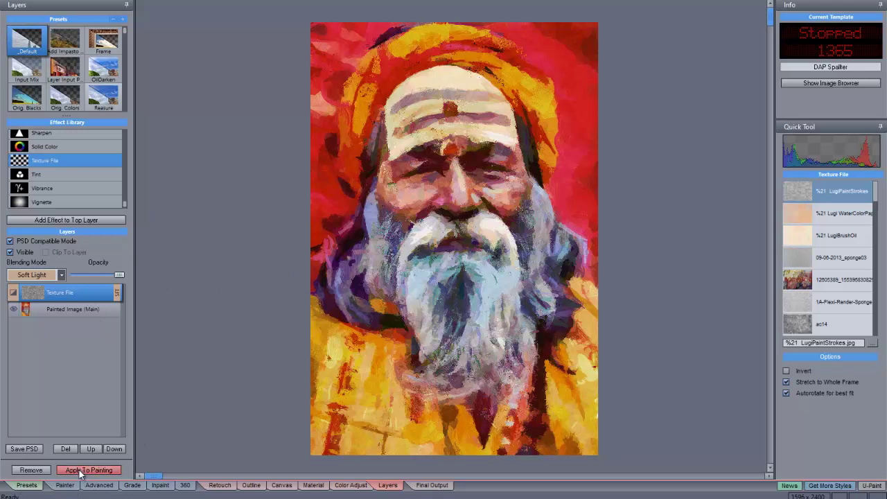
click(80, 472)
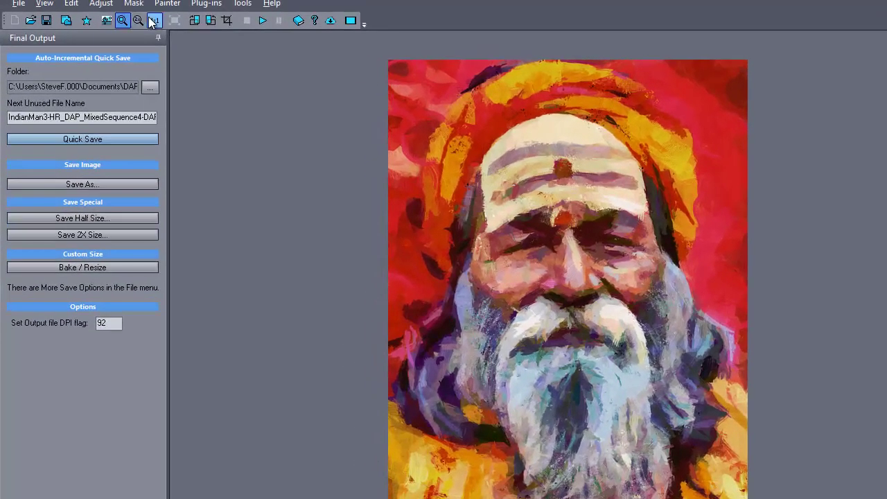
Inspect the portrait at 1:1, then save it as IndianMan3-HR_DAP_MixedSequence4-DAP_Spaltter.jpg in Portraits.
click(154, 21)
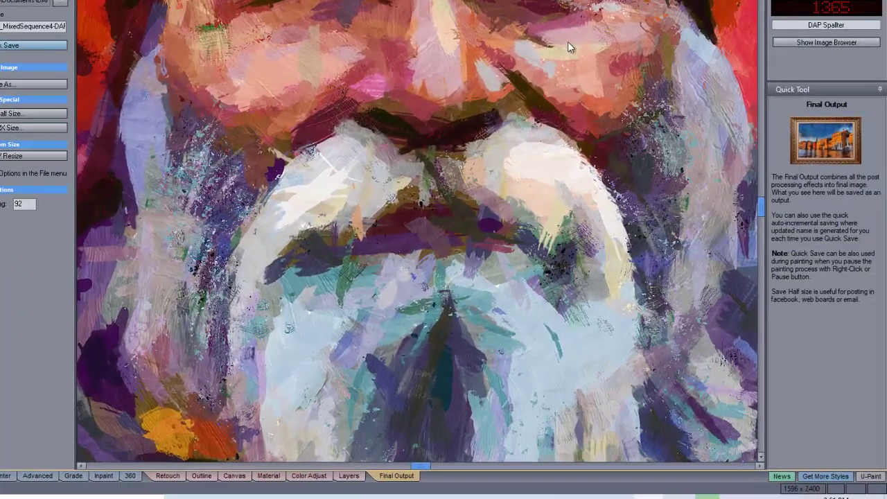
drag(568, 47, 697, 24)
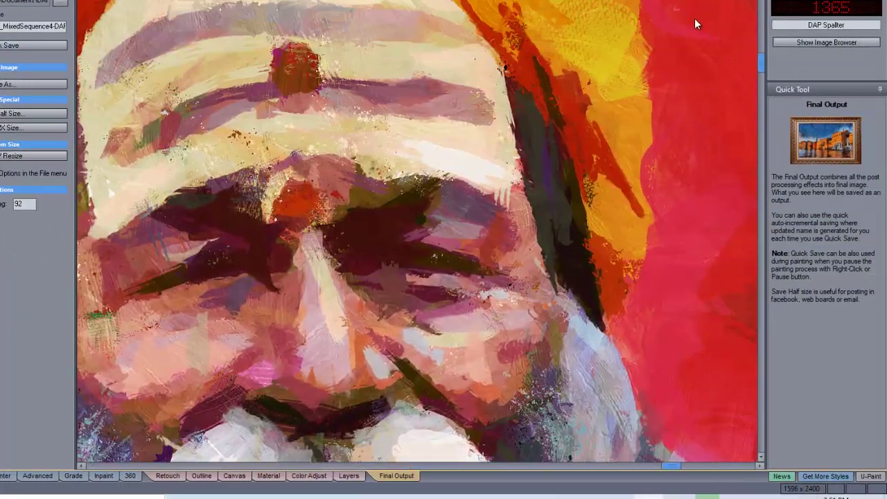
drag(114, 69, 254, 43)
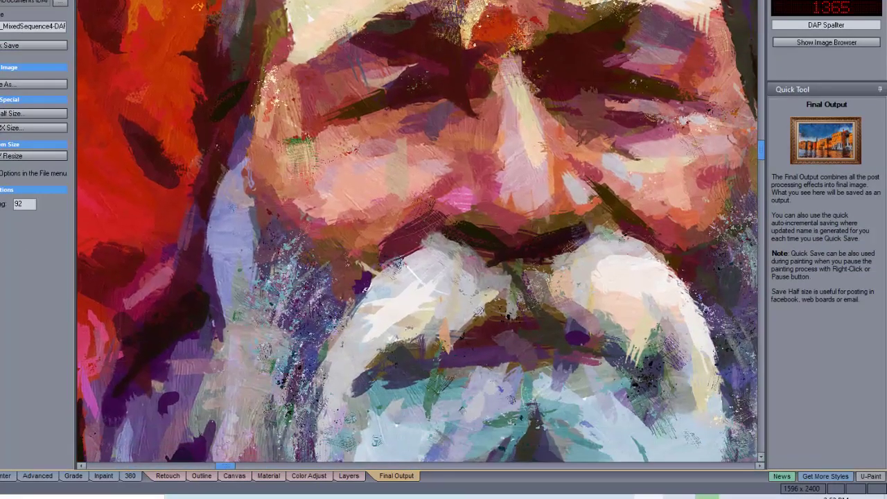
key(F1)
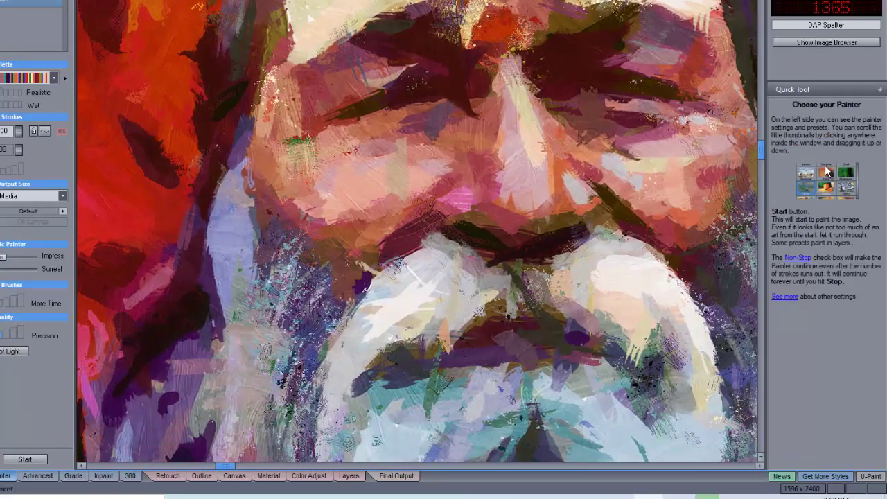
key(ctrl+s)
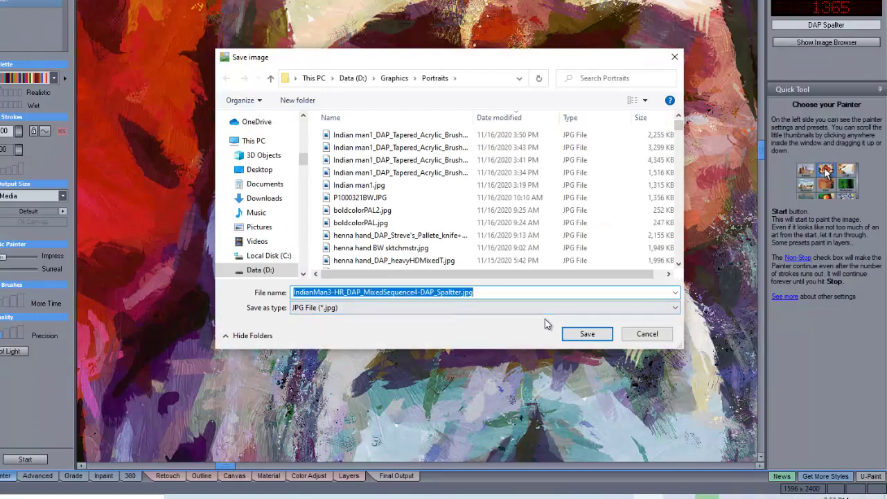
click(586, 334)
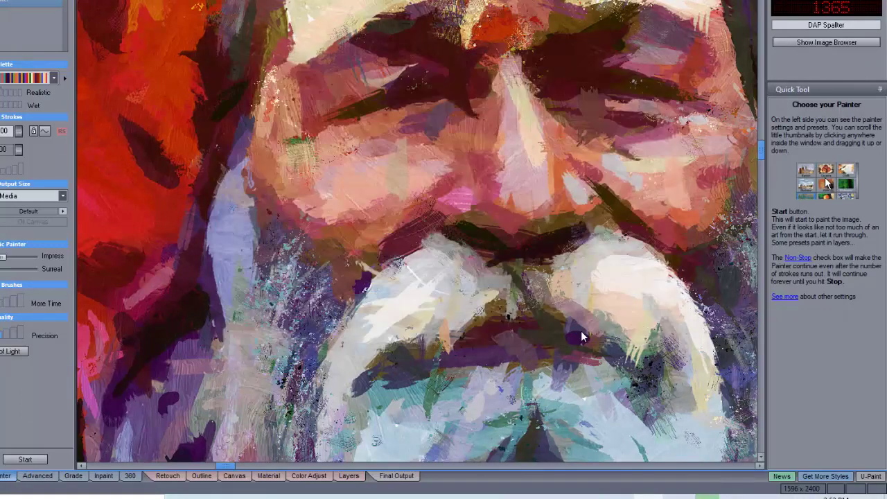